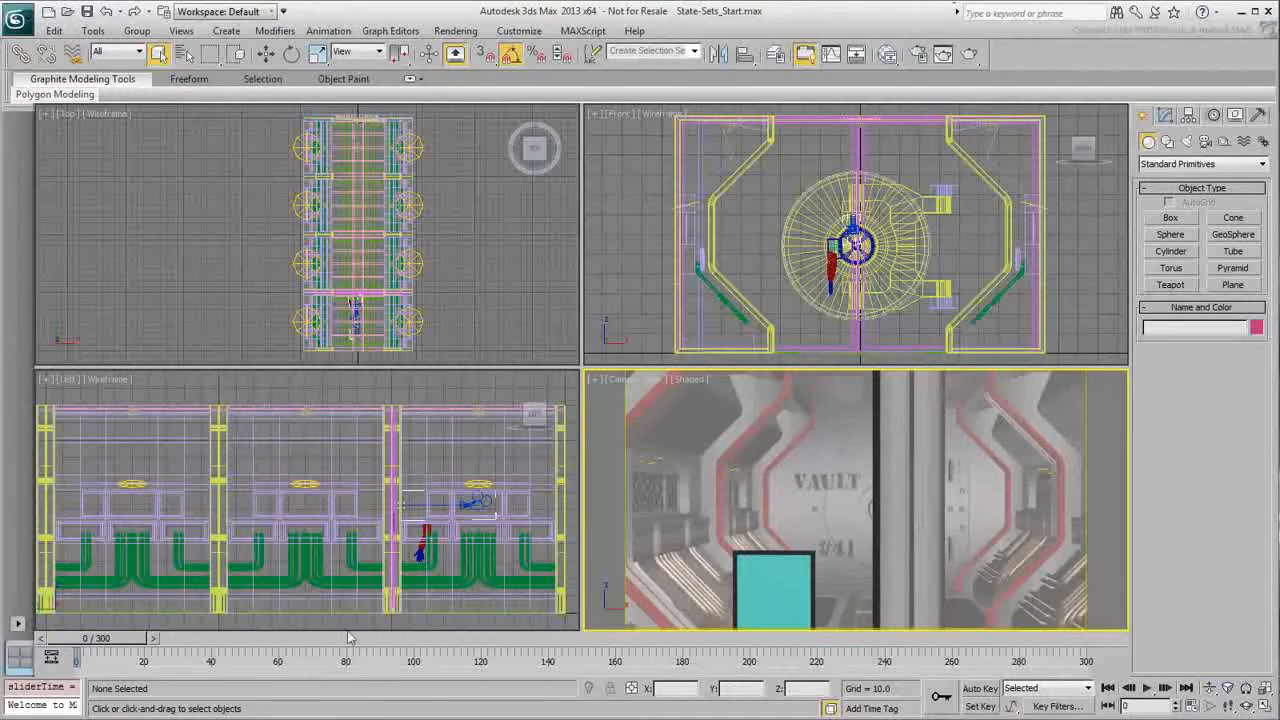
- Scrub through the 300-frame animation to review the camera walk and the hand scan, and return to frame 0
{"action": "left_click_drag", "start_coordinate": [85, 647], "coordinate": [940, 645]}
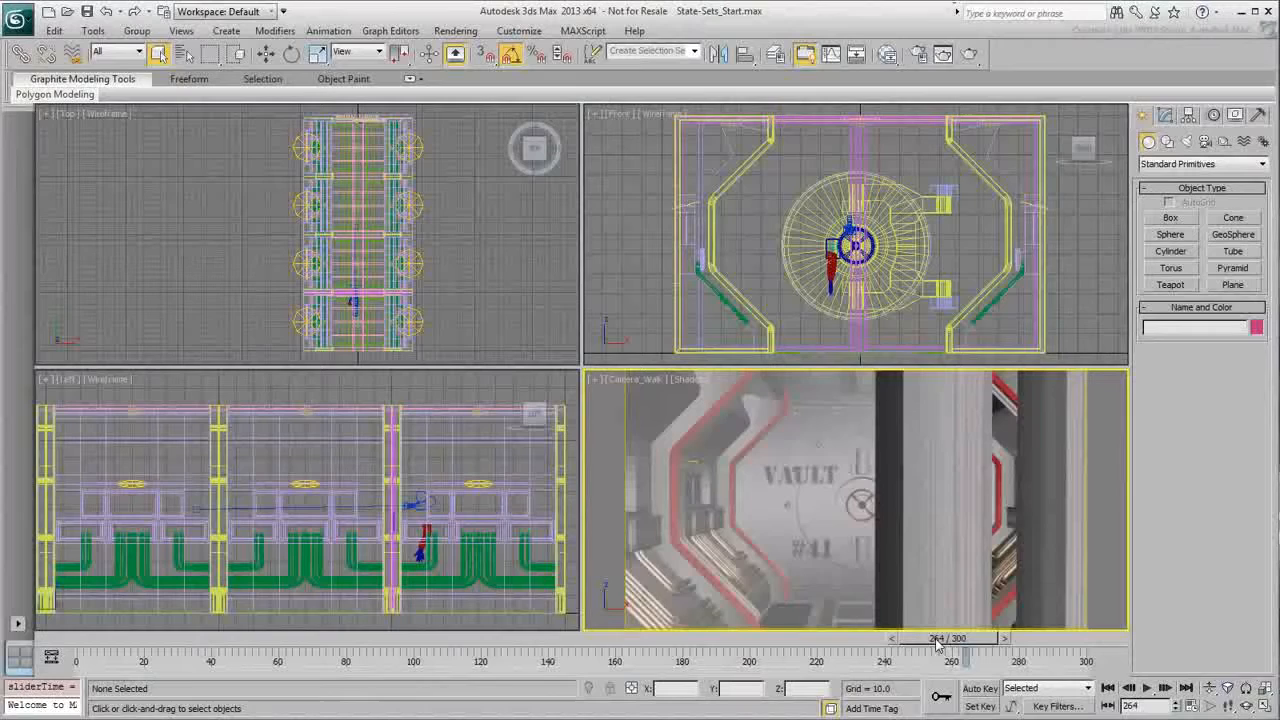
{"action": "left_click_drag", "start_coordinate": [937, 645], "coordinate": [621, 652]}
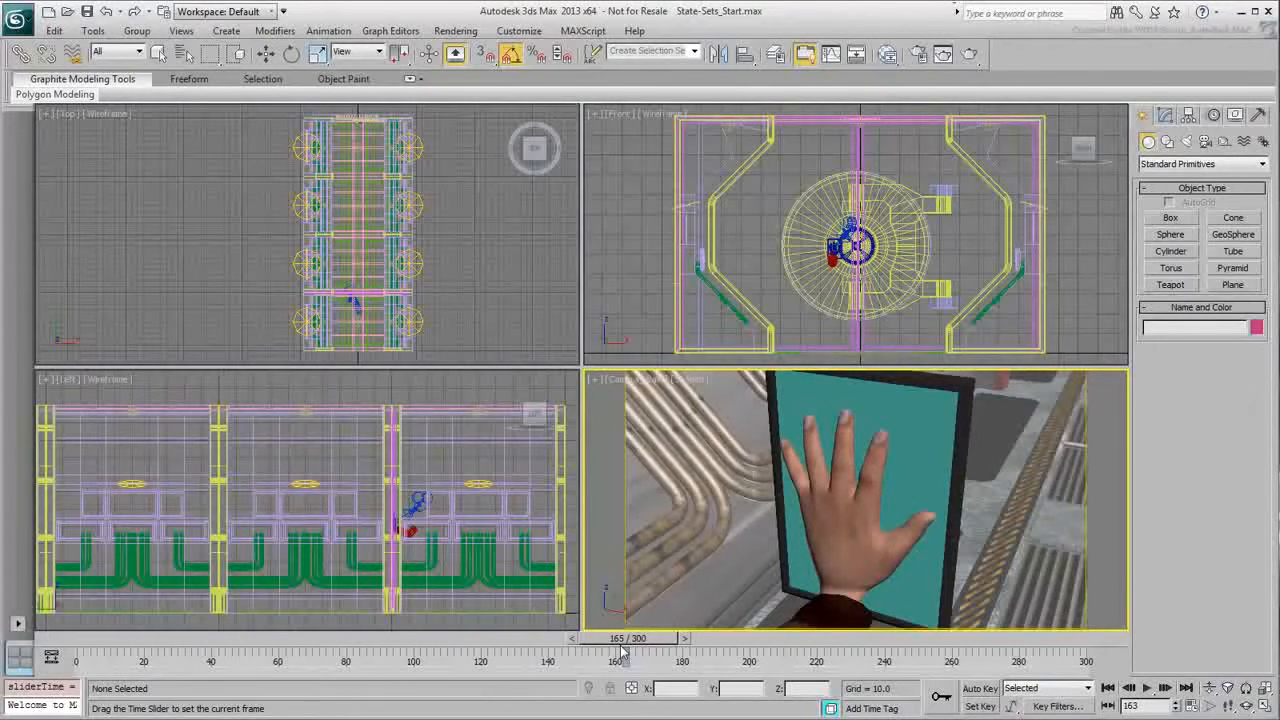
{"action": "left_click_drag", "start_coordinate": [621, 652], "coordinate": [90, 655]}
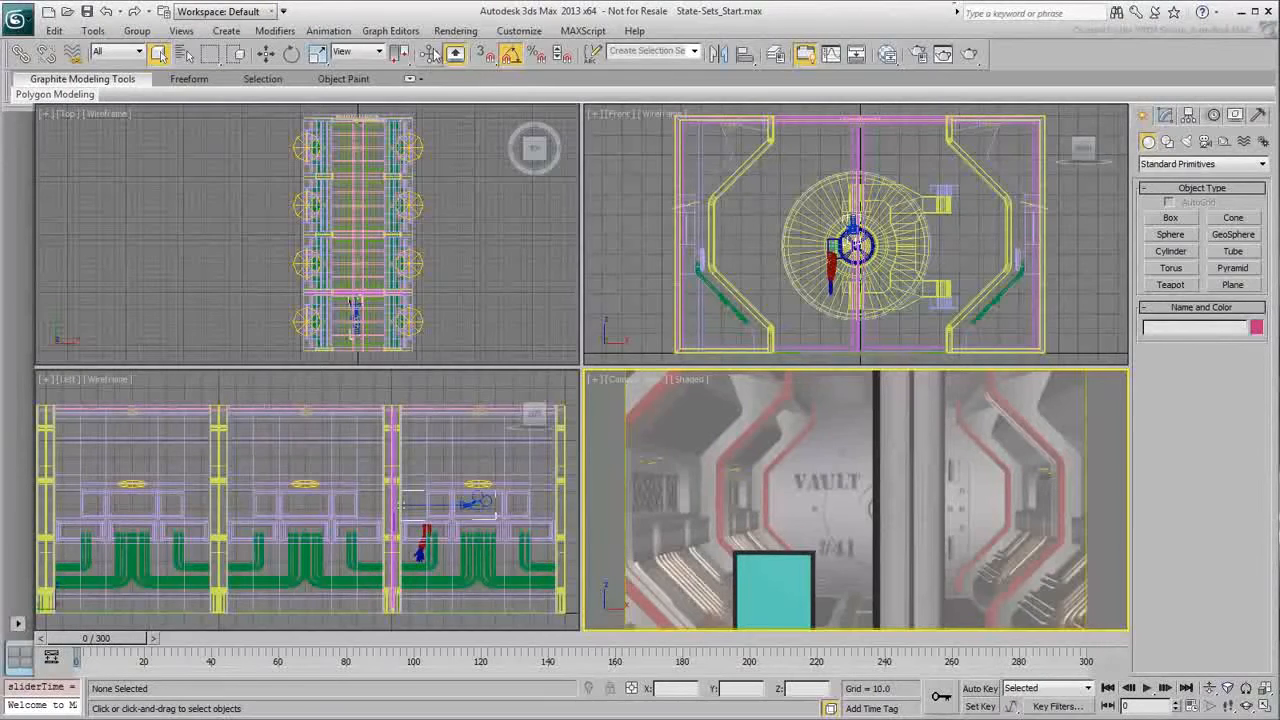
- Open the State Sets manager and rename the first state as Vault
{"action": "left_click", "coordinate": [456, 31]}
{"action": "left_click", "coordinate": [476, 110]}
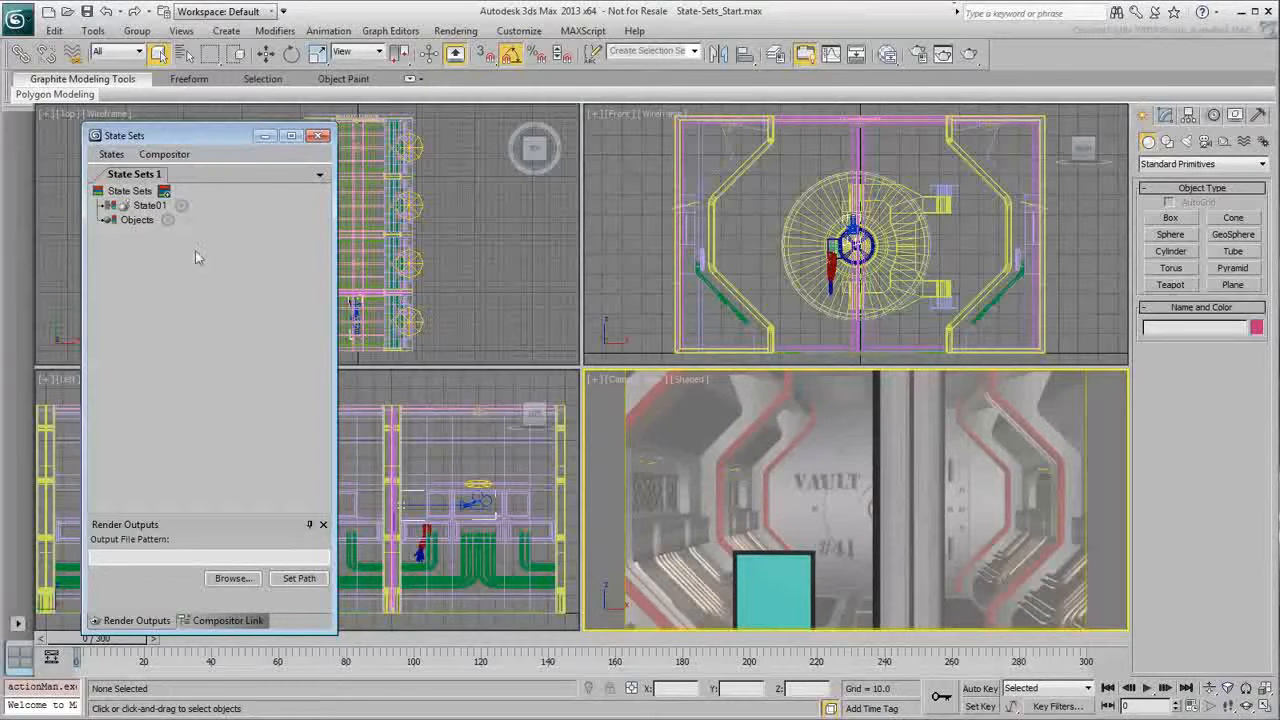
{"action": "double_click", "coordinate": [149, 206]}
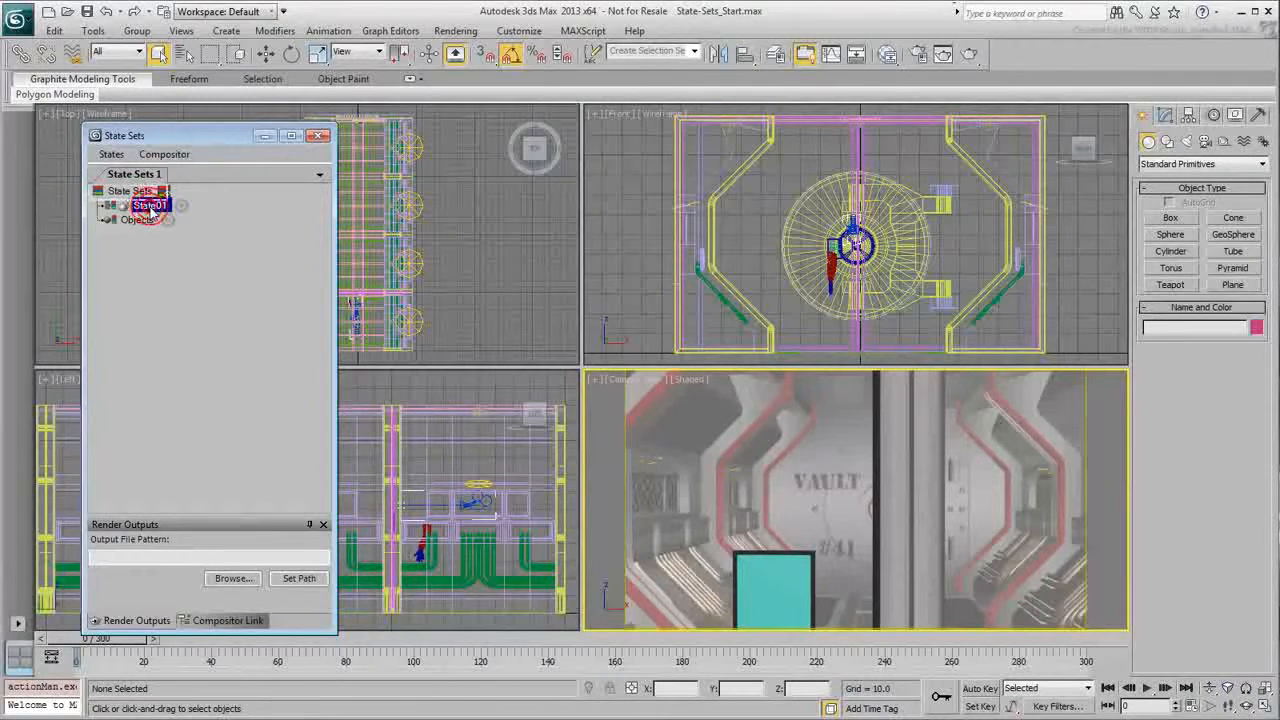
{"action": "type", "text": "Vau"}
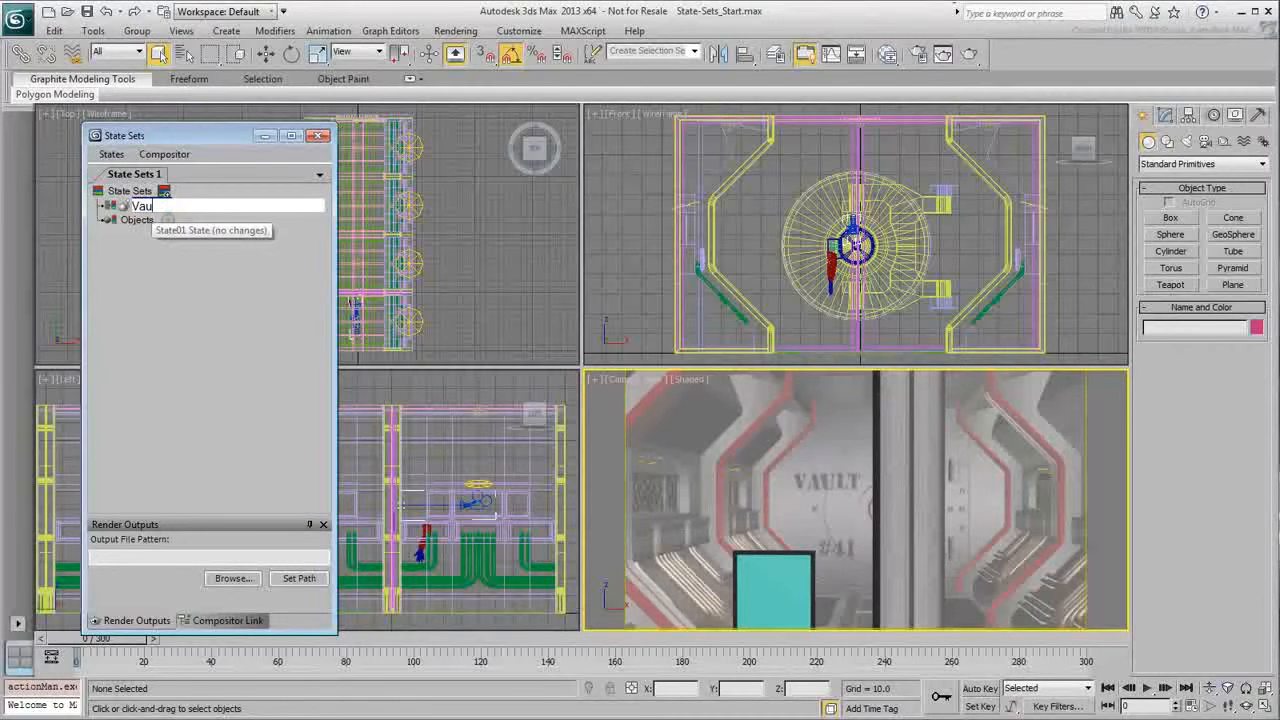
{"action": "type", "text": "lt"}
{"action": "key", "text": "Return"}
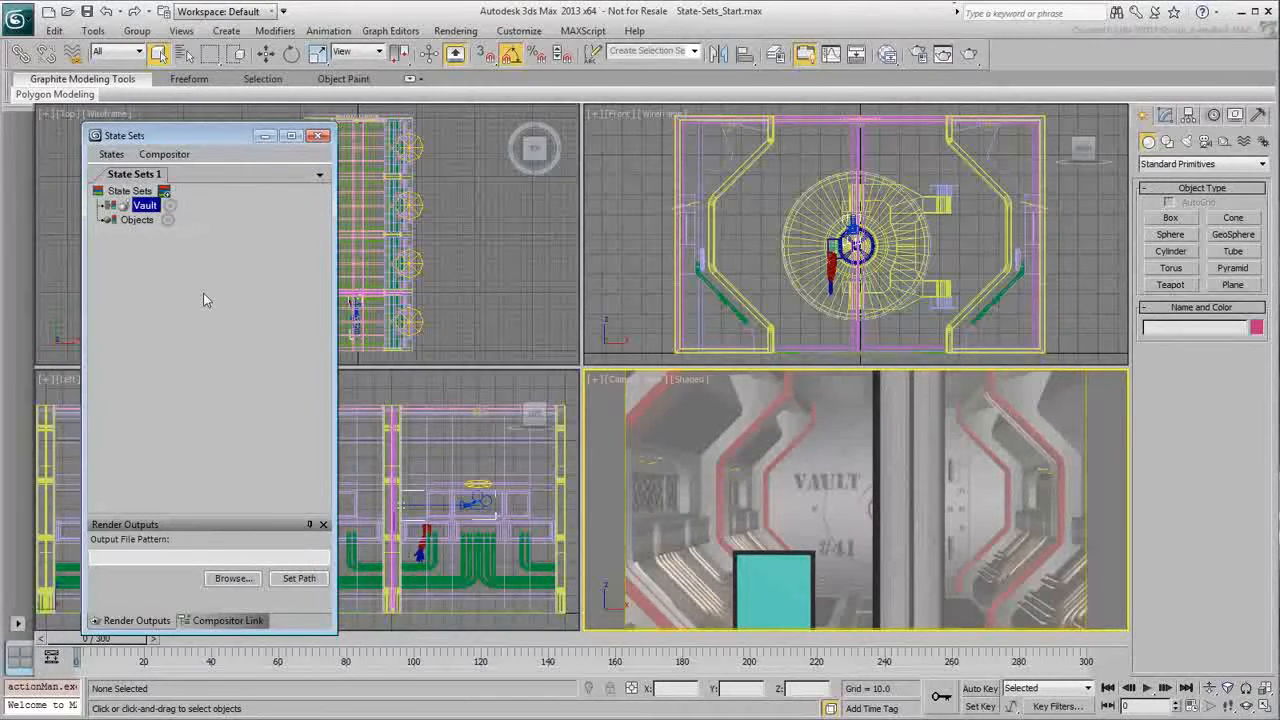
- Start recording the Vault state and hide the objects of the Arm selection set
{"action": "left_click", "coordinate": [170, 205]}
{"action": "left_click", "coordinate": [694, 51]}
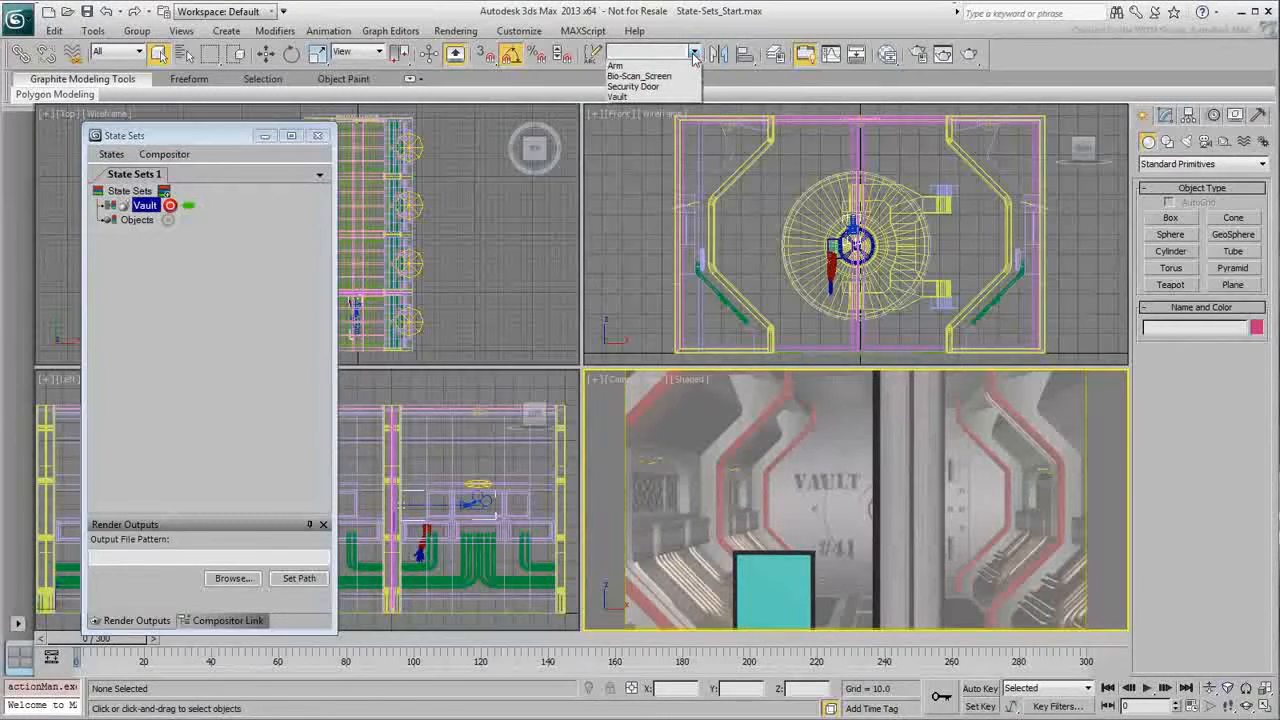
{"action": "left_click", "coordinate": [666, 70]}
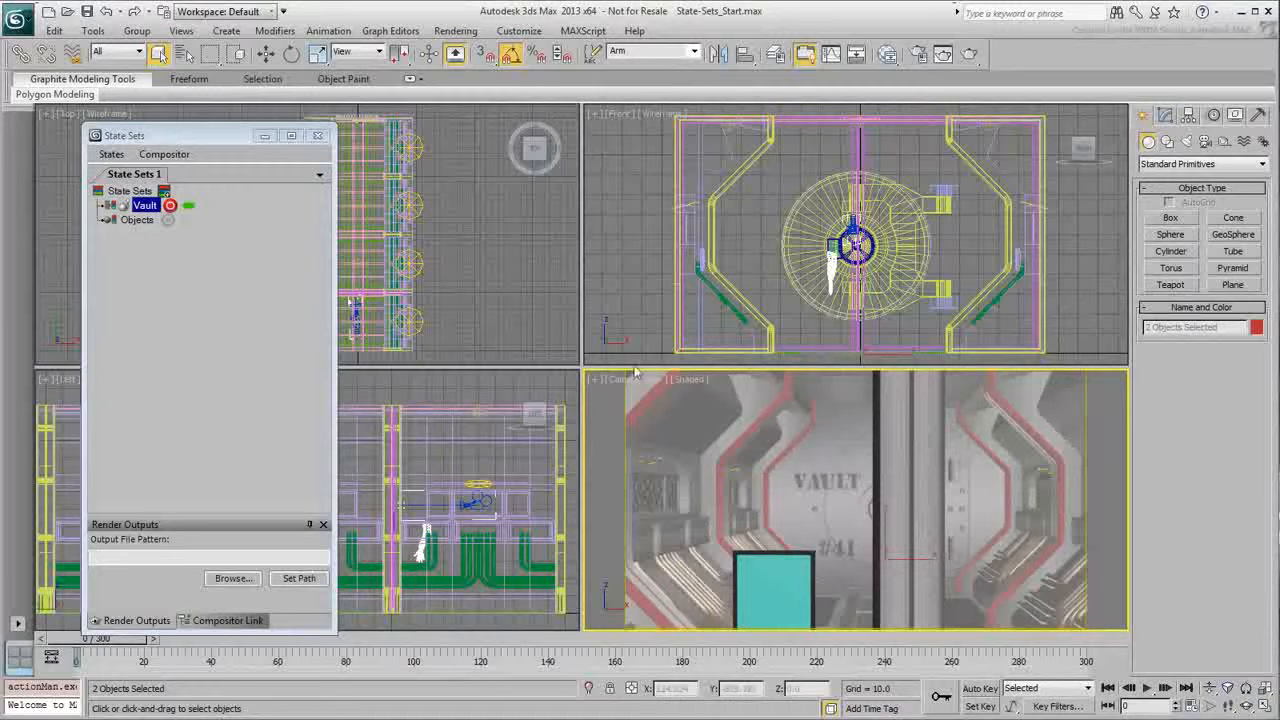
{"action": "right_click", "coordinate": [674, 430]}
{"action": "left_click", "coordinate": [703, 393]}
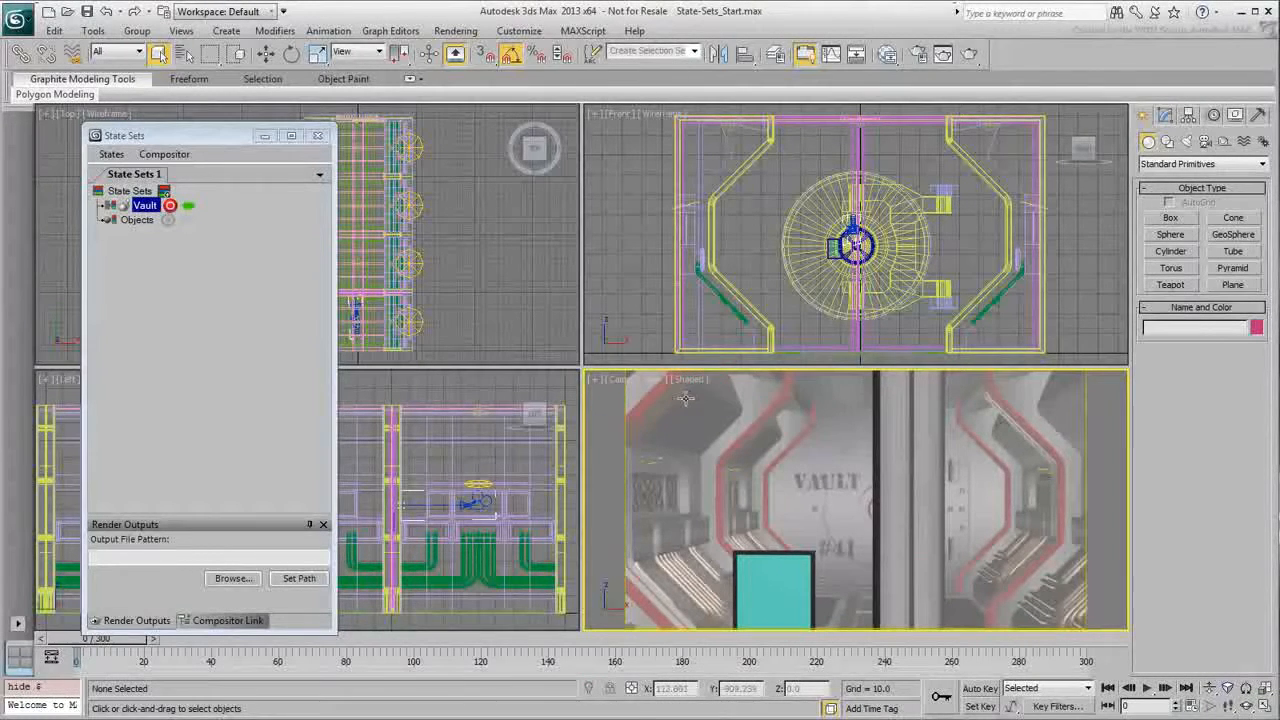
- Hide the objects of the Security Door selection set in the Vault state
{"action": "left_click", "coordinate": [694, 52]}
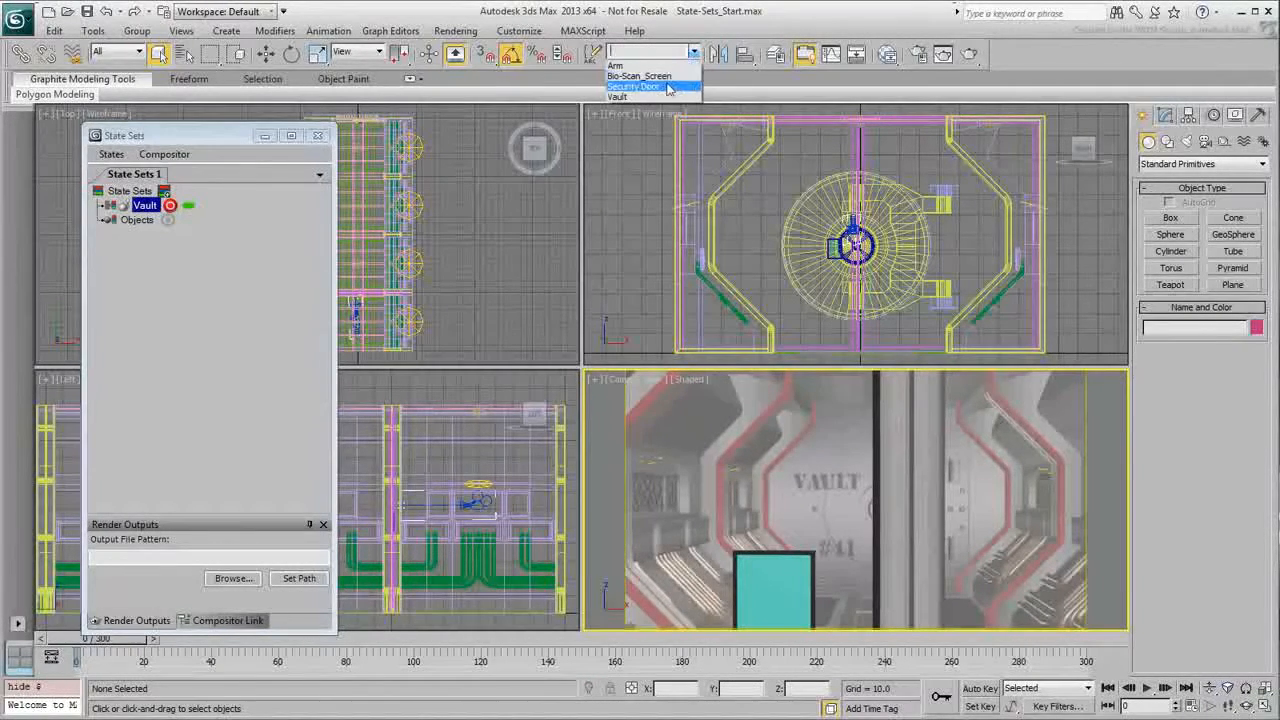
{"action": "left_click", "coordinate": [660, 86]}
{"action": "right_click", "coordinate": [799, 440]}
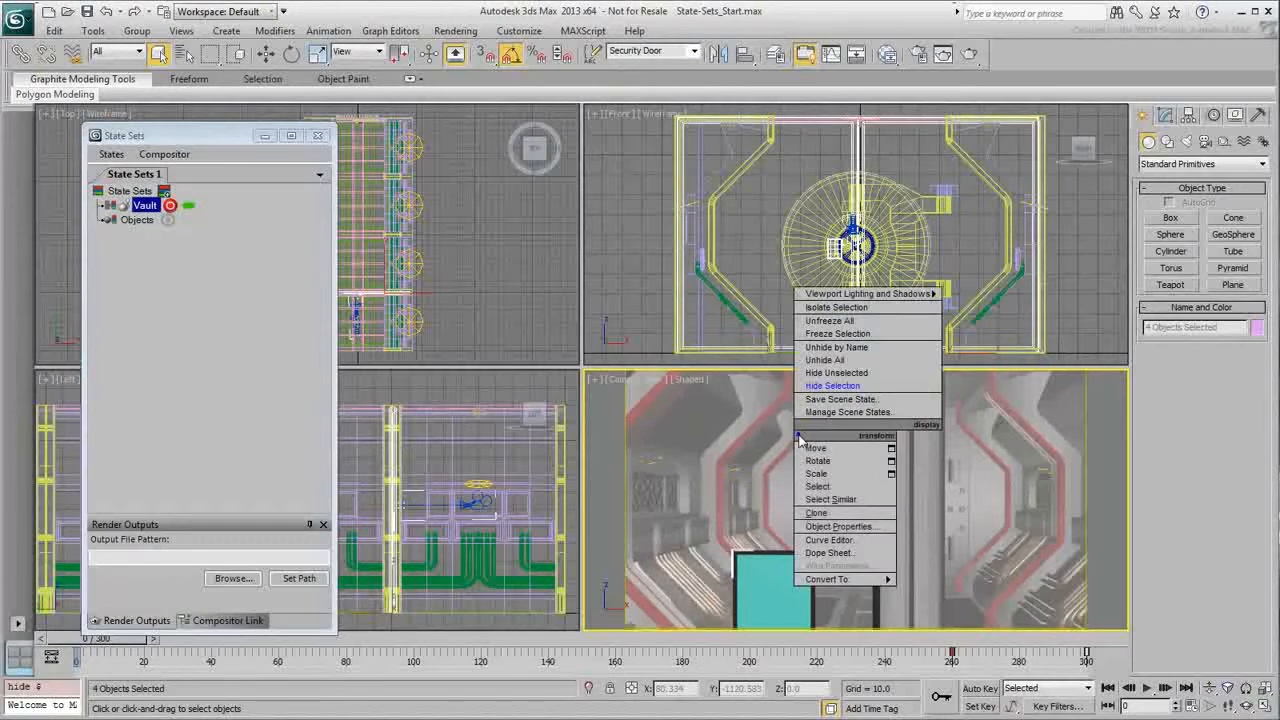
{"action": "left_click", "coordinate": [826, 386]}
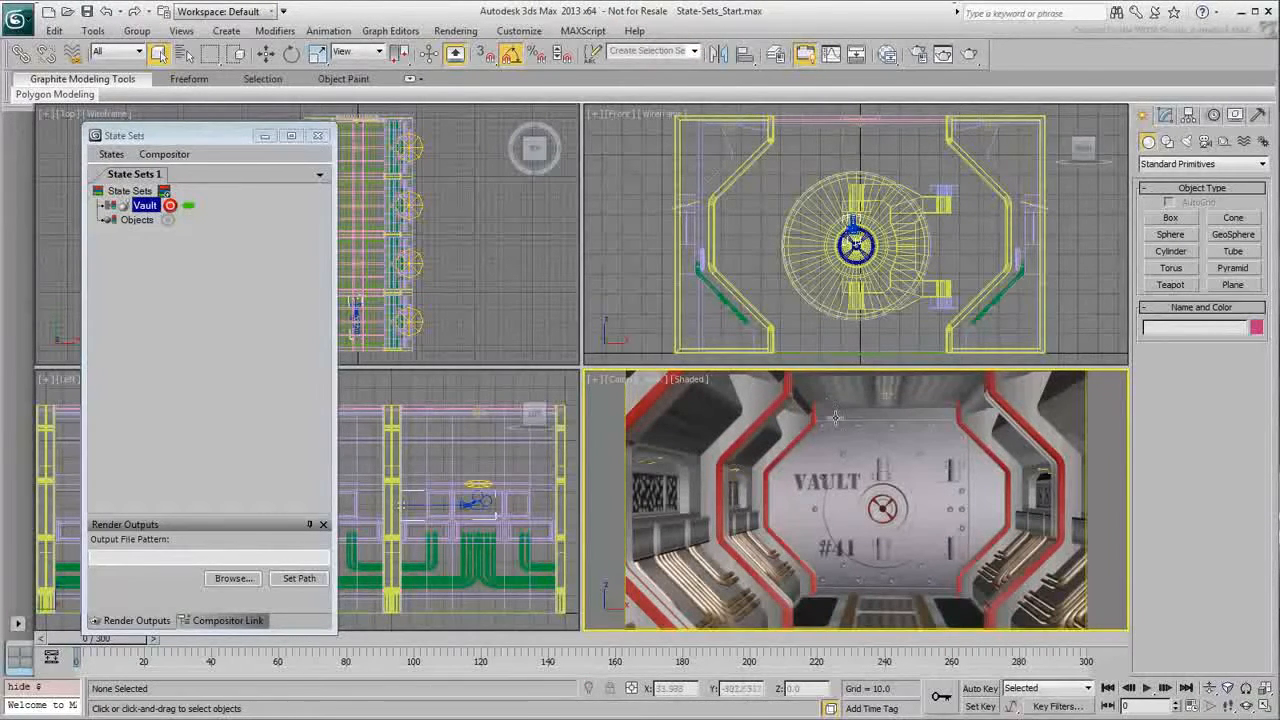
- Render the camera view of the vault corridor as a test and close the rendered frame
{"action": "left_click", "coordinate": [872, 345]}
{"action": "right_click", "coordinate": [910, 487]}
{"action": "left_click", "coordinate": [970, 55]}
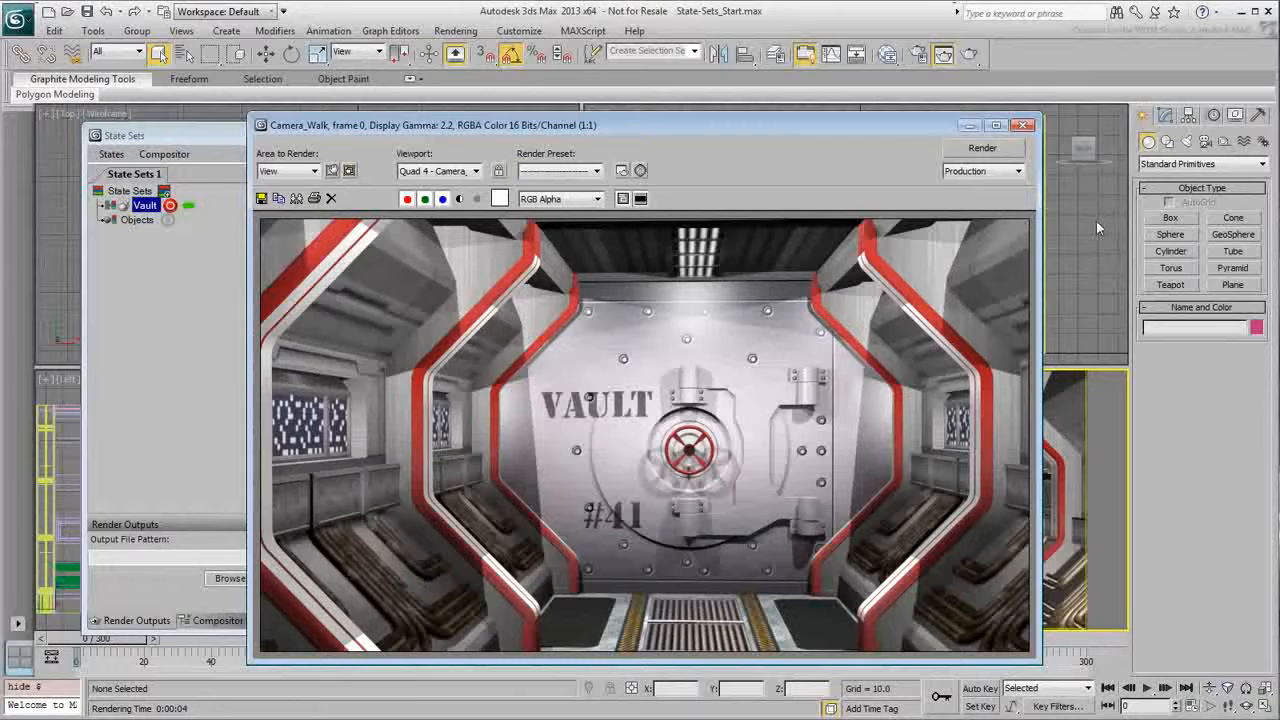
{"action": "left_click", "coordinate": [1022, 125]}
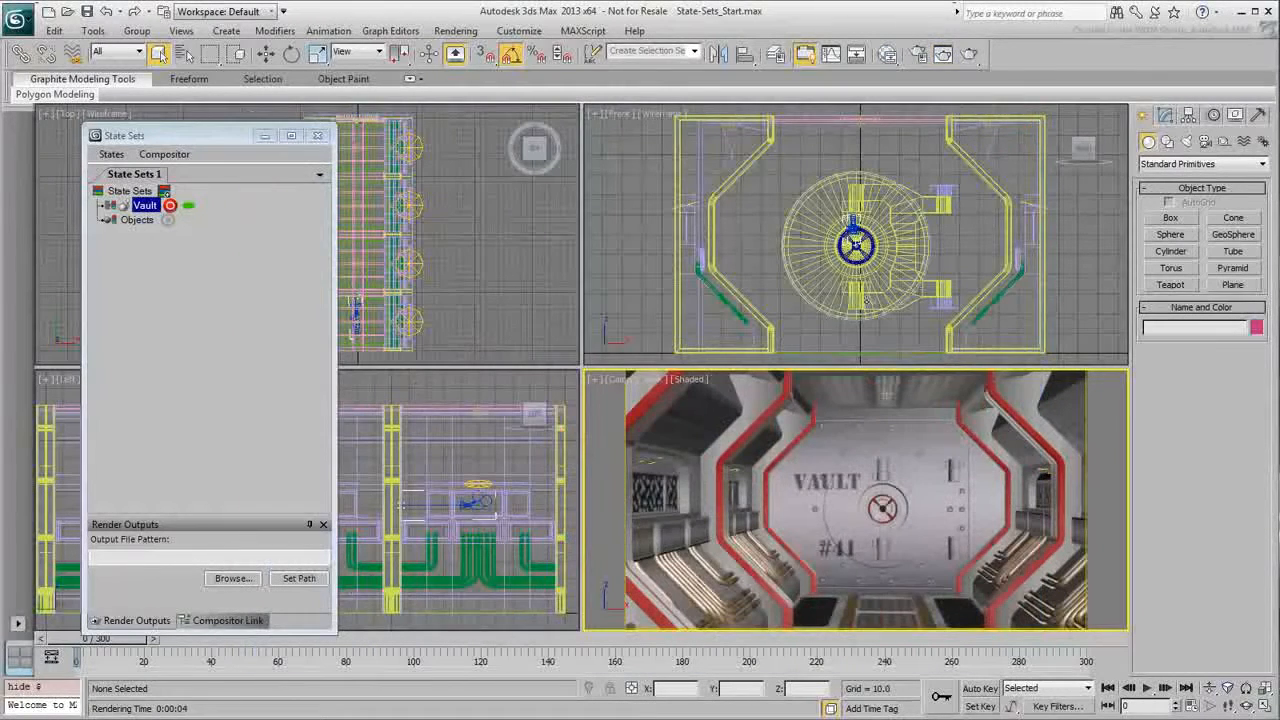
- Add a Self-Illumination render element in the render setup
{"action": "left_click", "coordinate": [919, 54]}
{"action": "left_click_drag", "start_coordinate": [564, 182], "coordinate": [779, 150]}
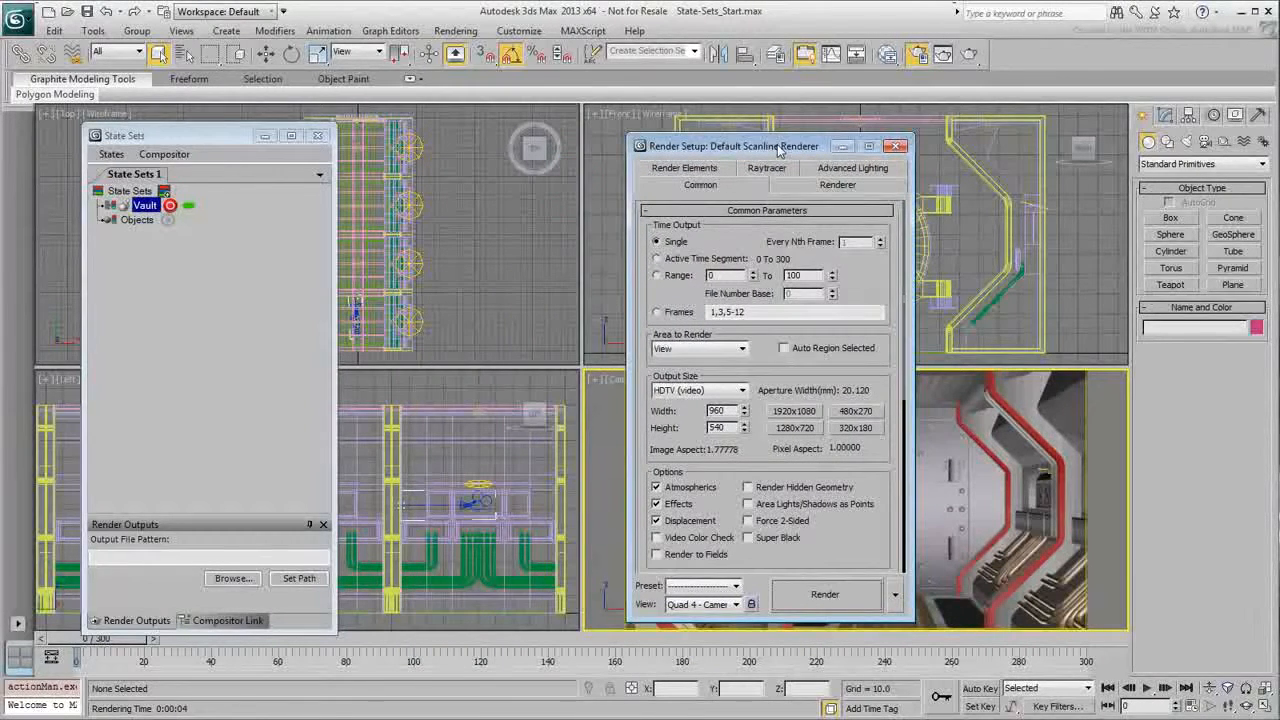
{"action": "left_click", "coordinate": [690, 171]}
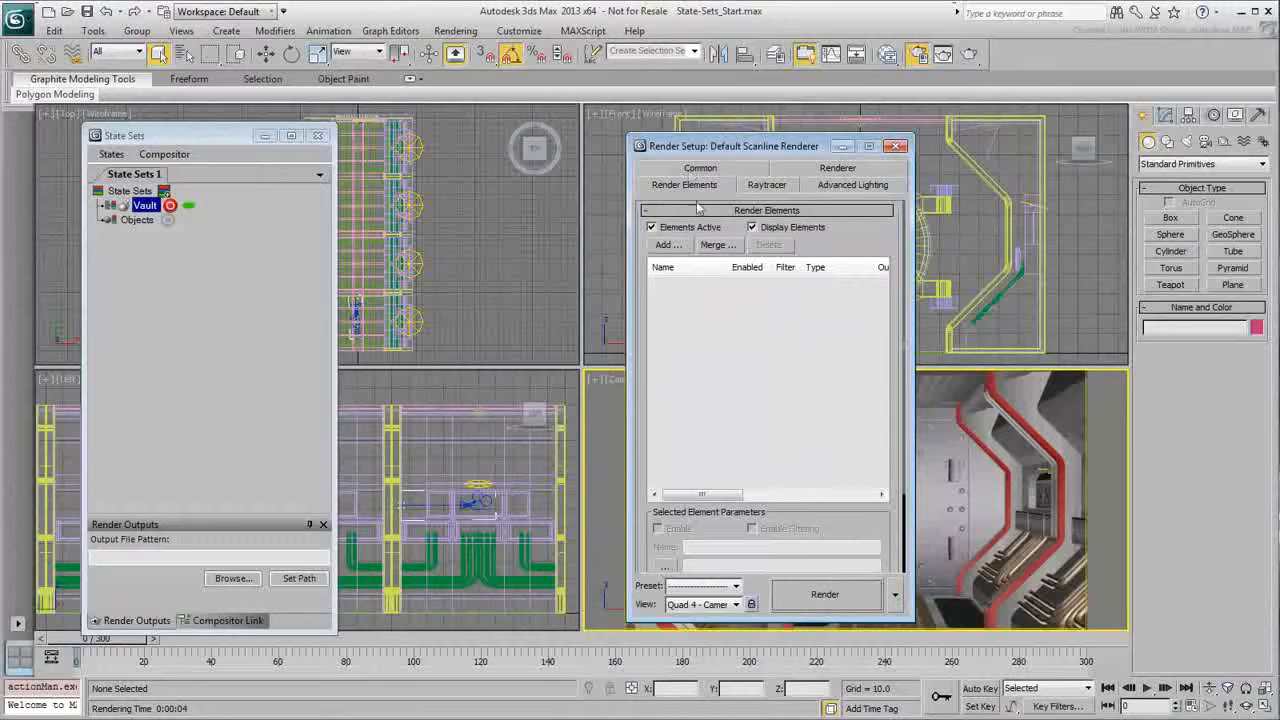
{"action": "left_click", "coordinate": [668, 245]}
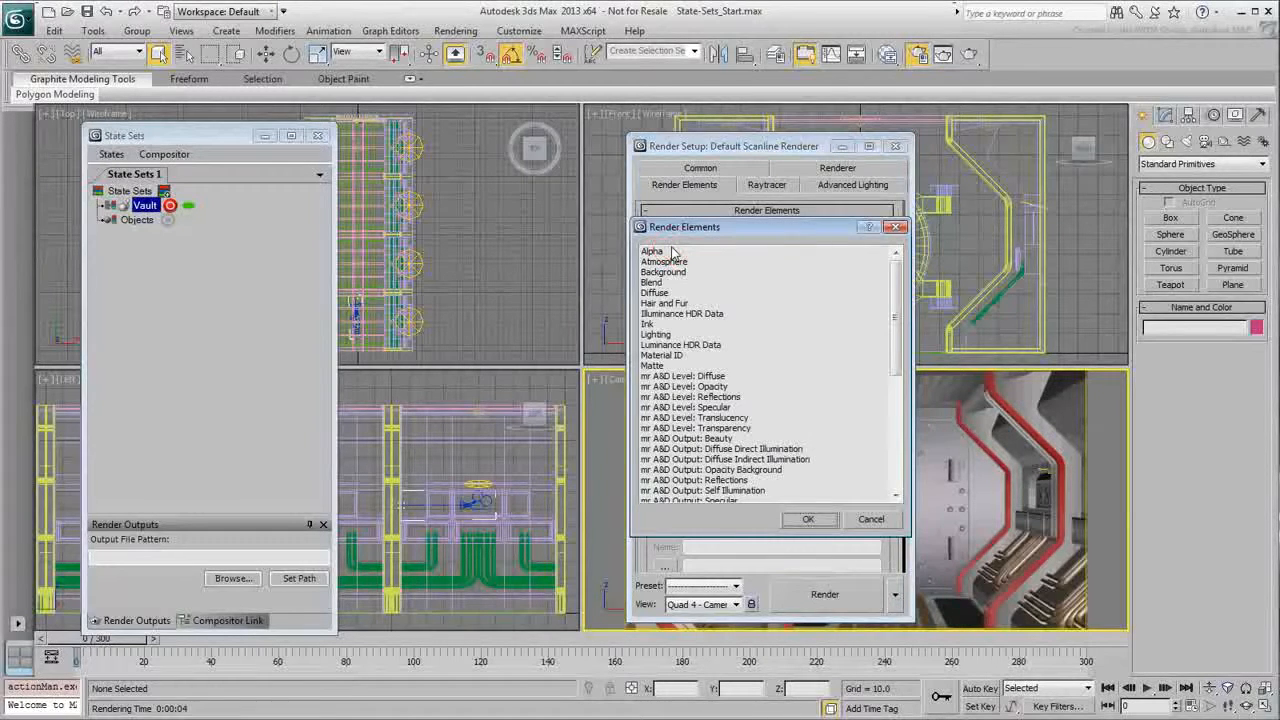
{"action": "left_click_drag", "start_coordinate": [893, 277], "coordinate": [890, 390]}
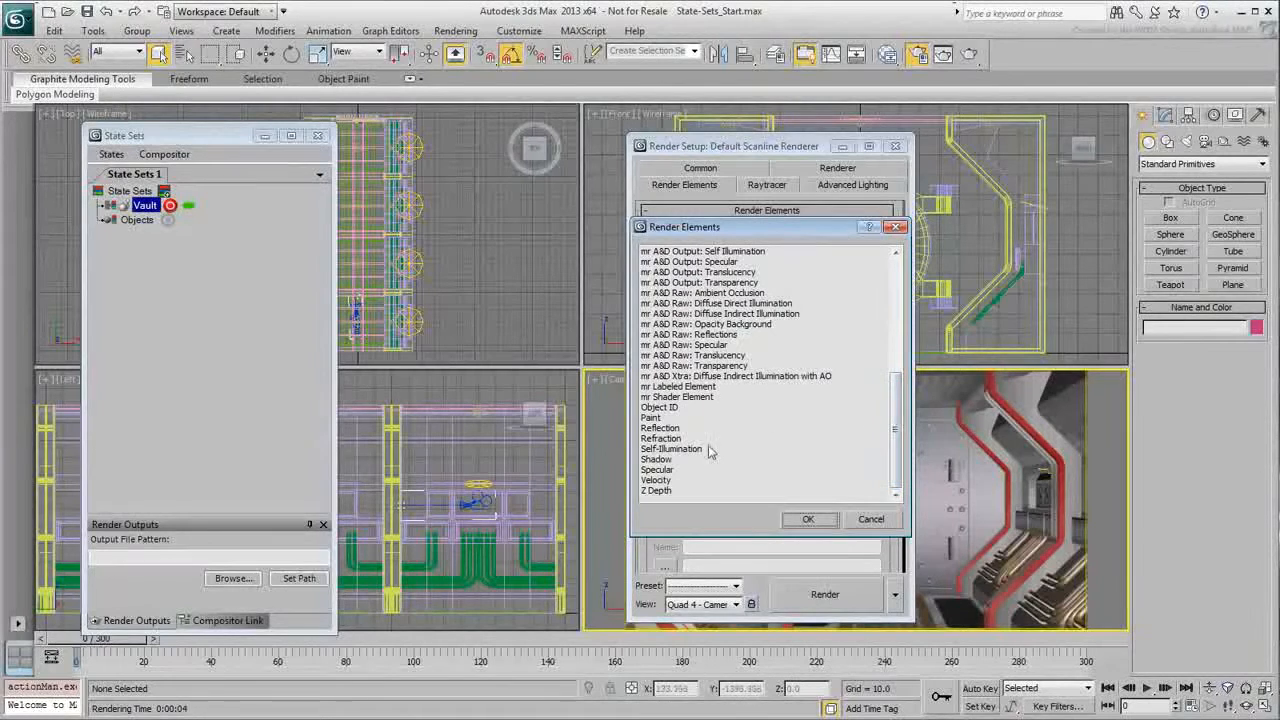
{"action": "left_click", "coordinate": [667, 452]}
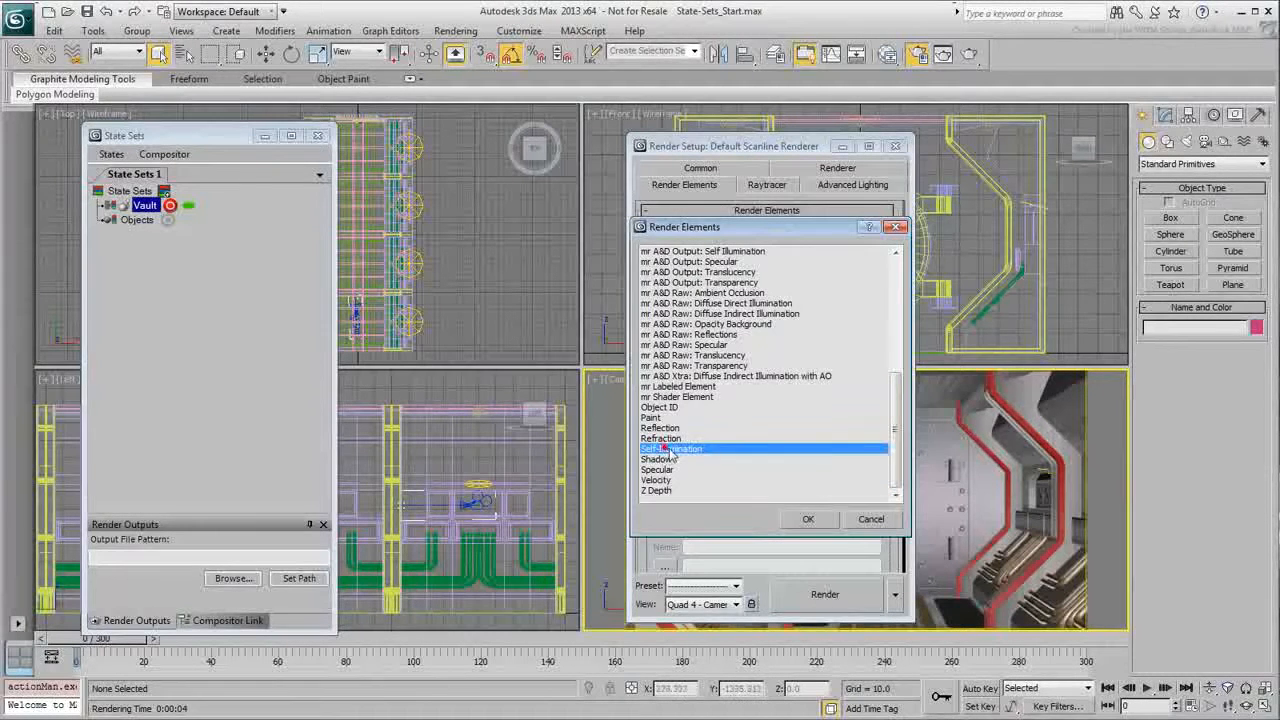
{"action": "left_click", "coordinate": [808, 519]}
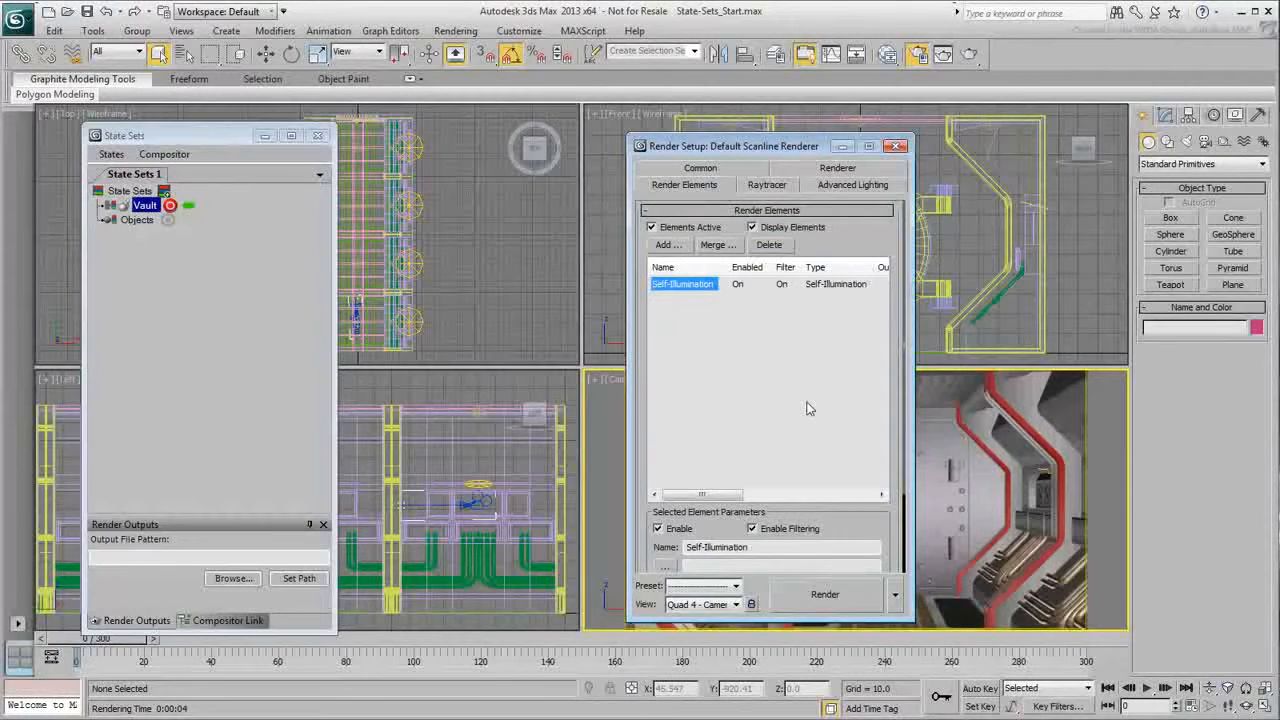
- Render the camera view with its Self-Illumination element, compare both images side by side and close them
{"action": "left_click", "coordinate": [827, 595]}
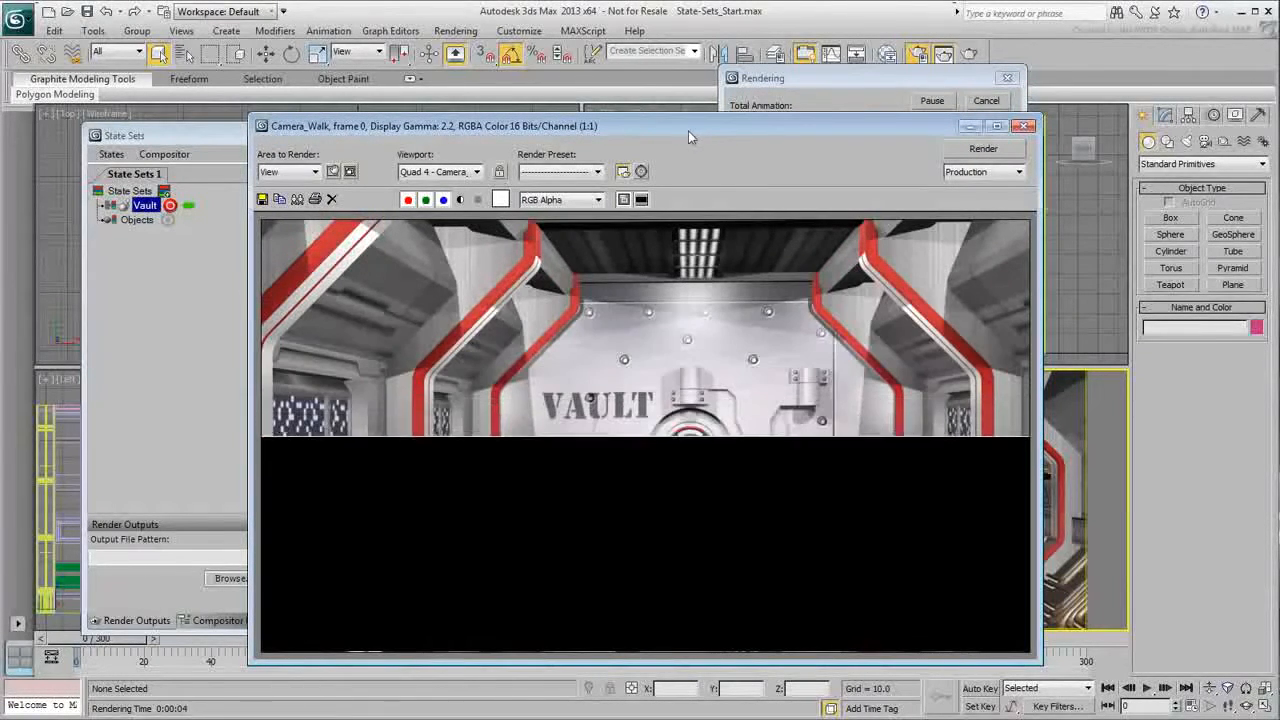
{"action": "left_click_drag", "start_coordinate": [688, 136], "coordinate": [476, 120]}
{"action": "left_click_drag", "start_coordinate": [1101, 262], "coordinate": [640, 192]}
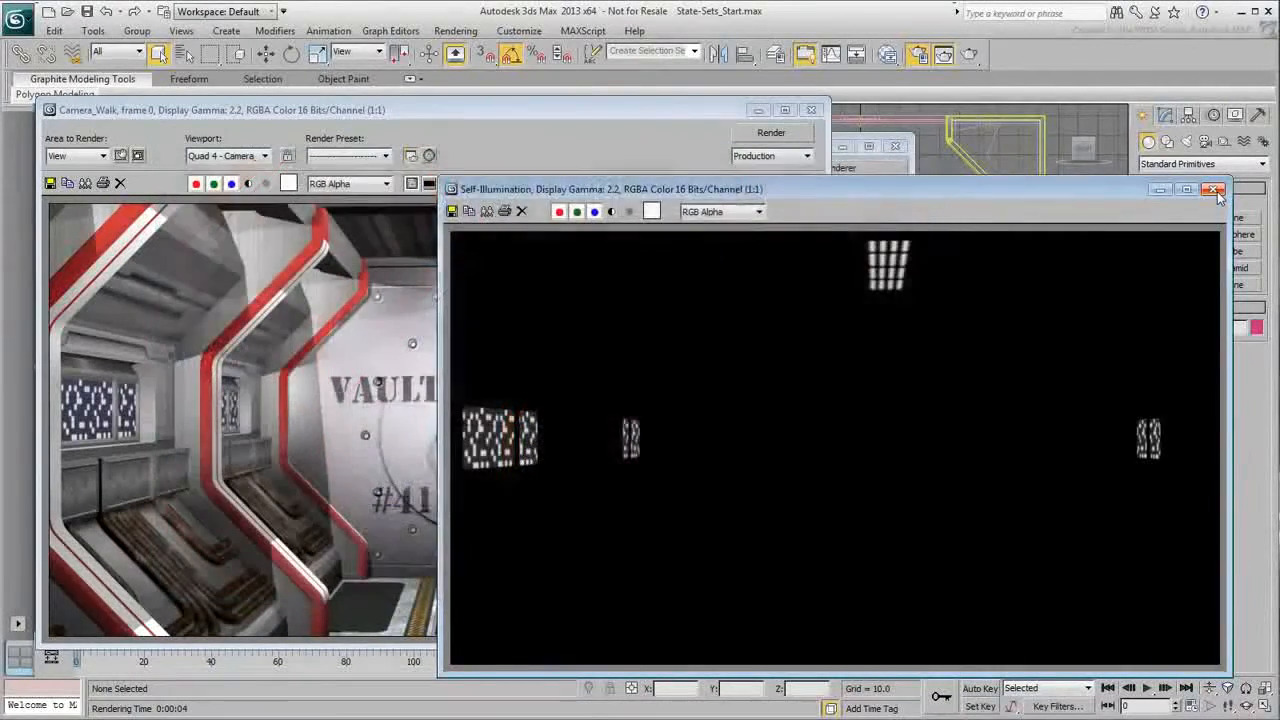
{"action": "left_click", "coordinate": [1213, 190]}
{"action": "left_click", "coordinate": [811, 109]}
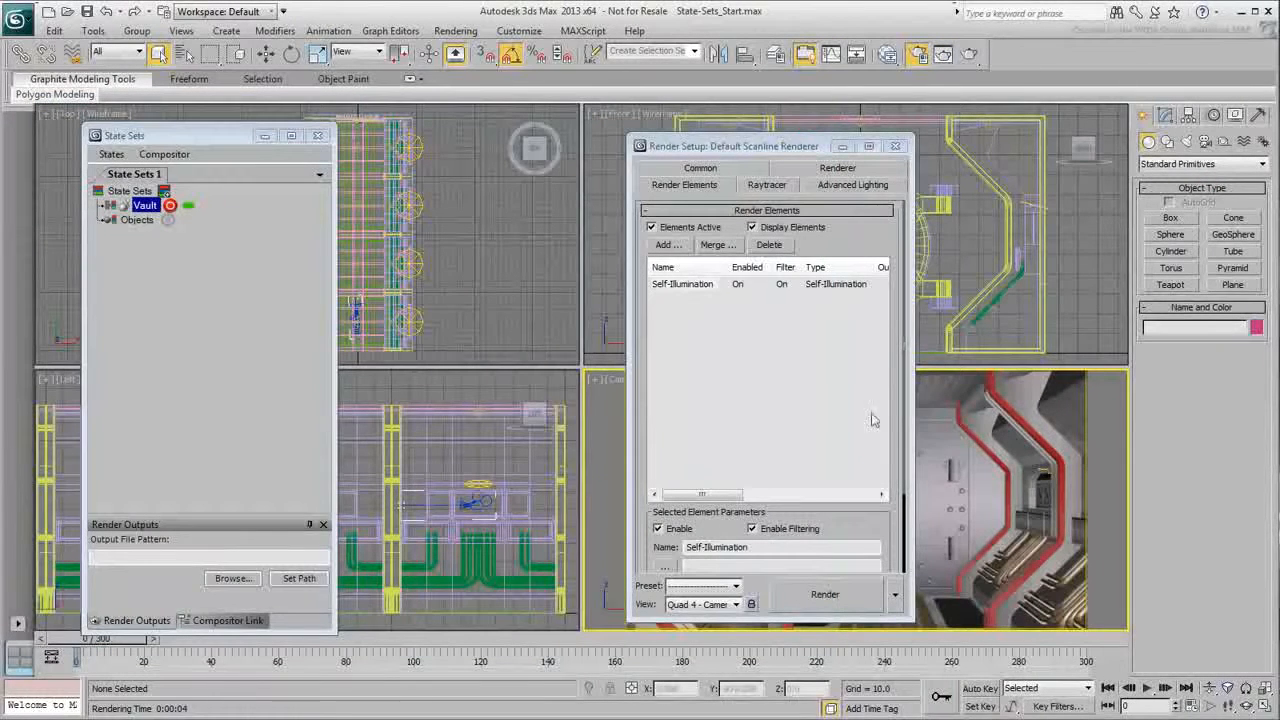
- Set the render time output to Active Time Segment, end recording of the Vault state and close the render setup
{"action": "left_click", "coordinate": [702, 170]}
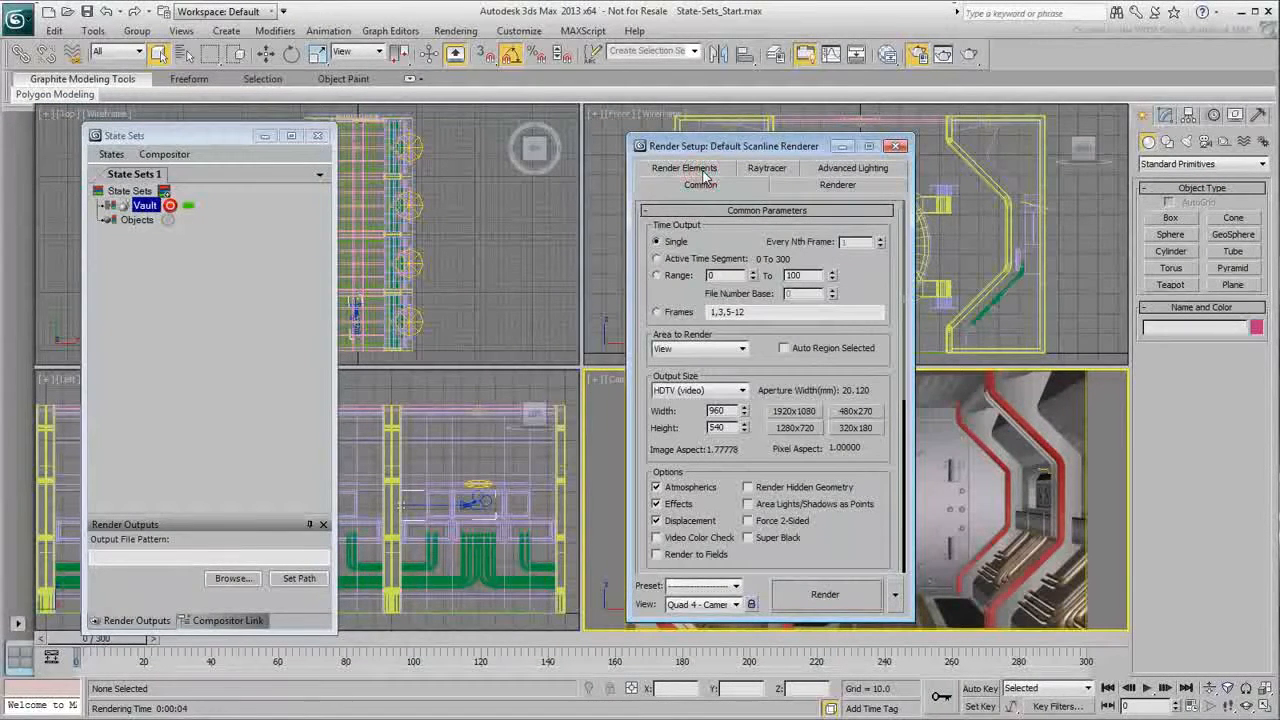
{"action": "left_click", "coordinate": [657, 258]}
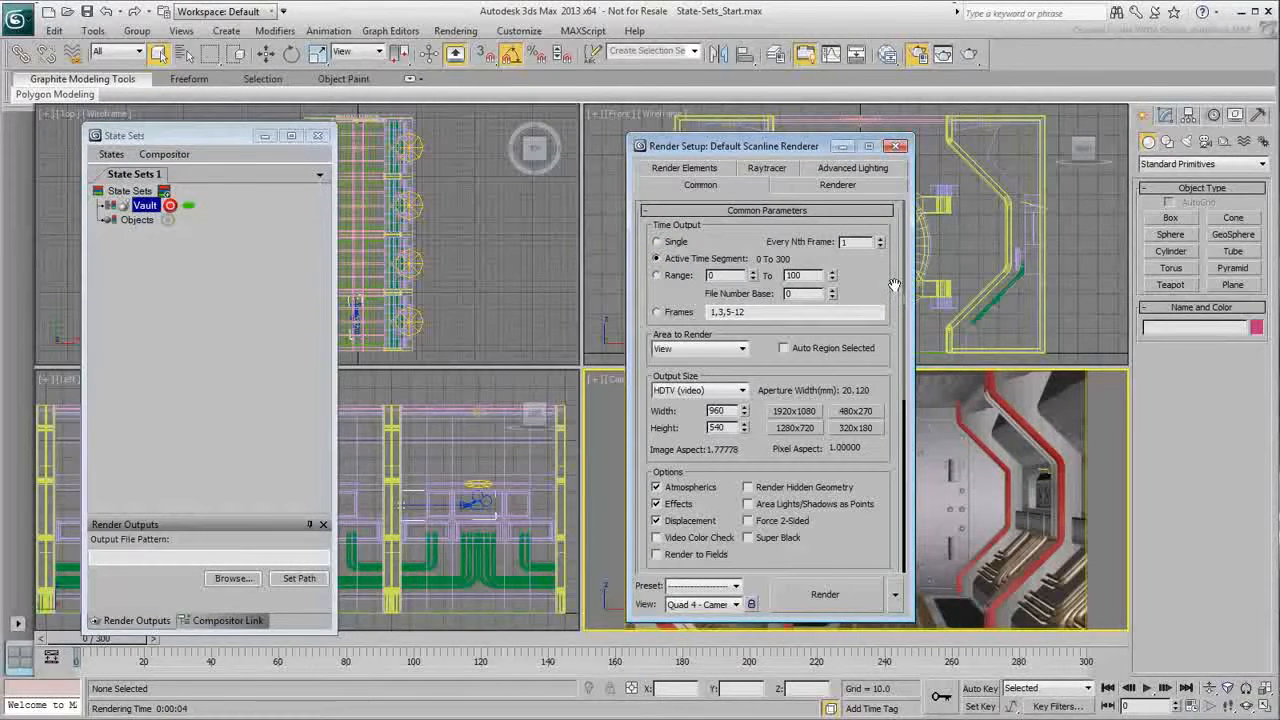
{"action": "right_click", "coordinate": [993, 468]}
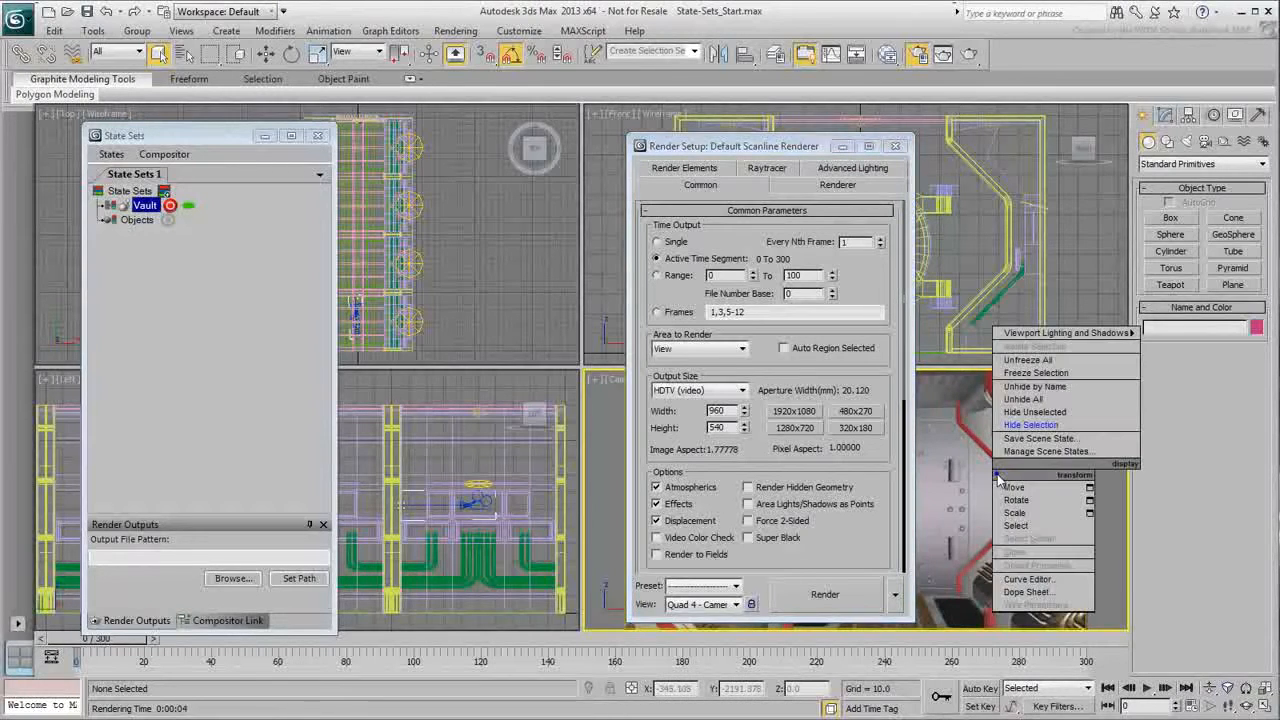
{"action": "left_click", "coordinate": [966, 470]}
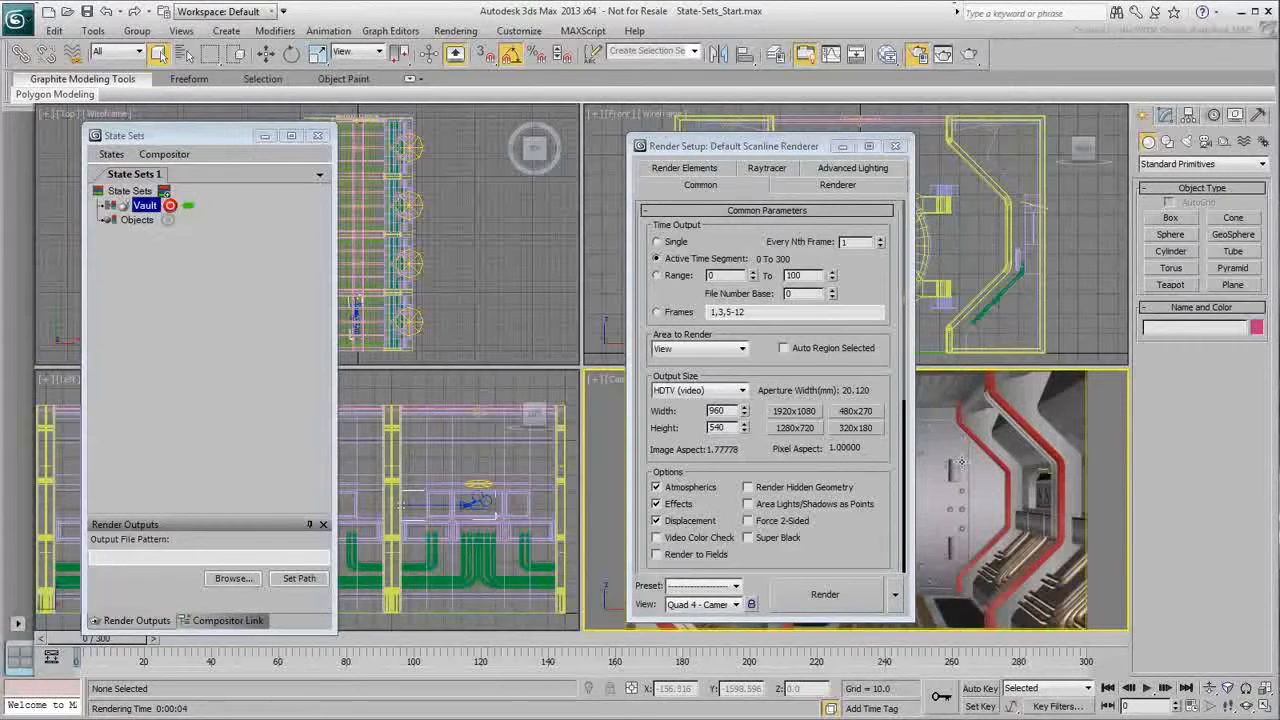
{"action": "left_click", "coordinate": [170, 206]}
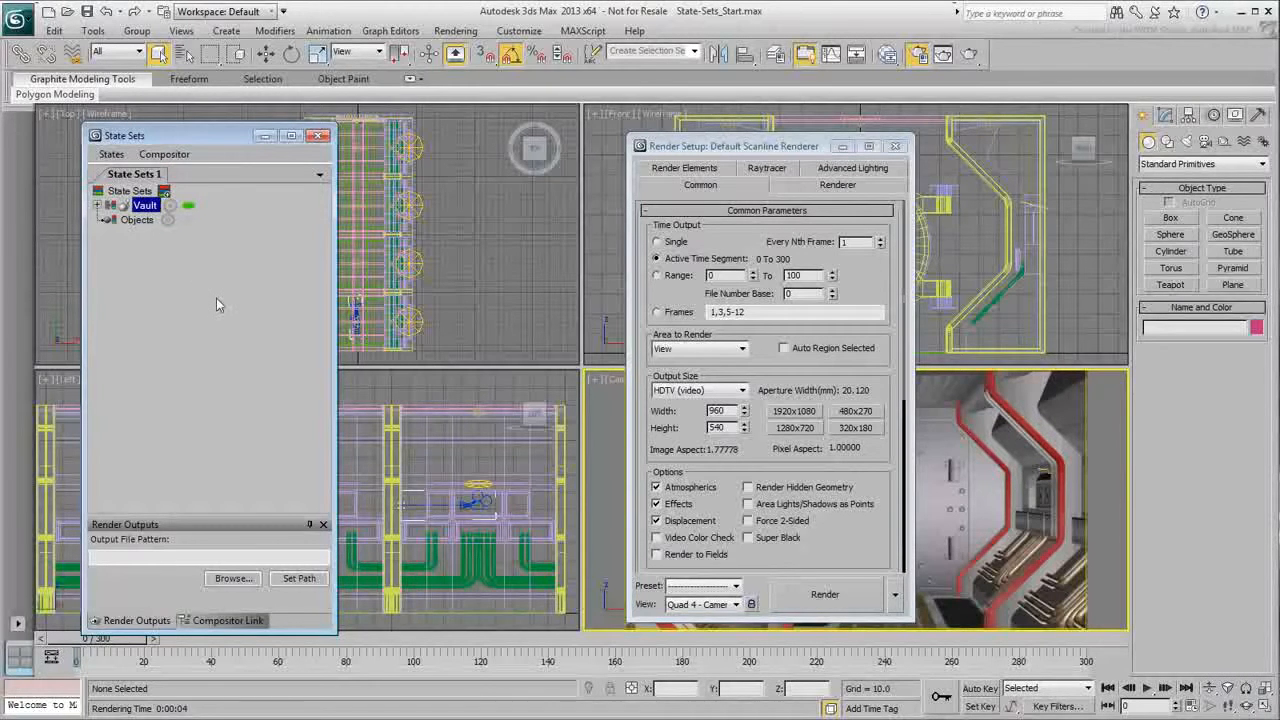
{"action": "left_click", "coordinate": [896, 148]}
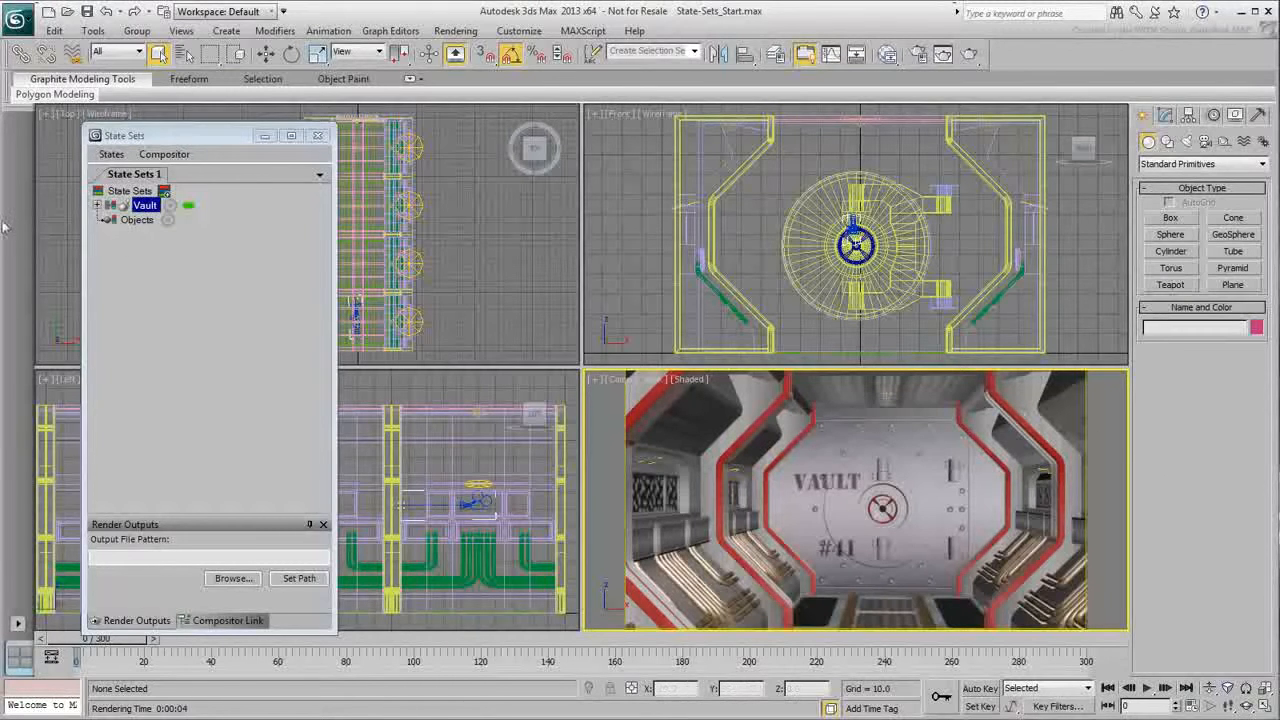
- Add a new state to the state sets and name it Vault AO
{"action": "left_click", "coordinate": [165, 192]}
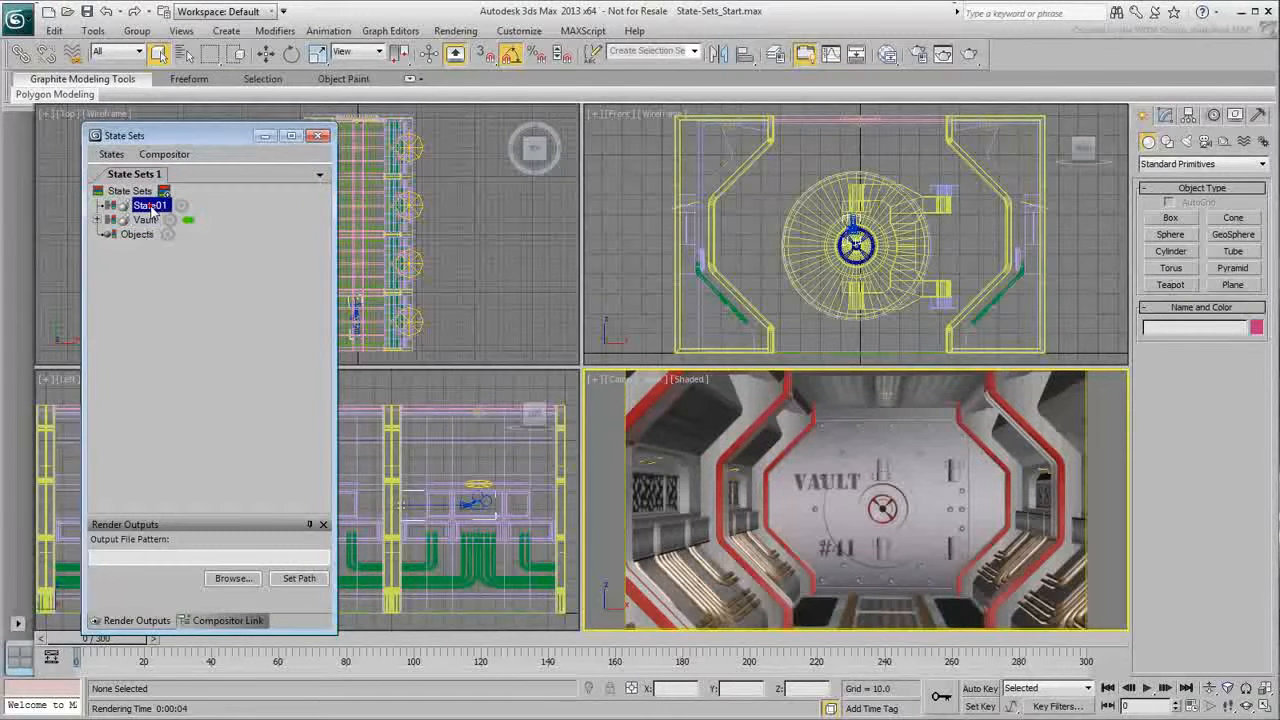
{"action": "type", "text": "Vault AO"}
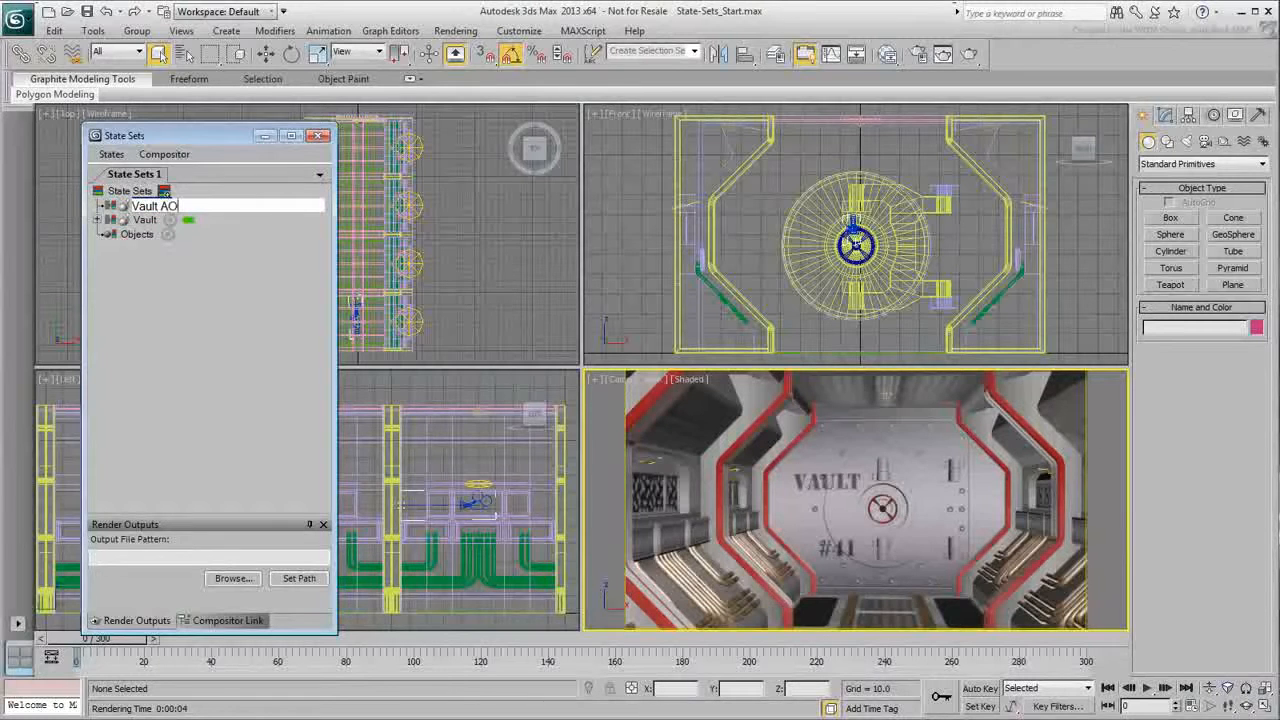
{"action": "key", "text": "Return"}
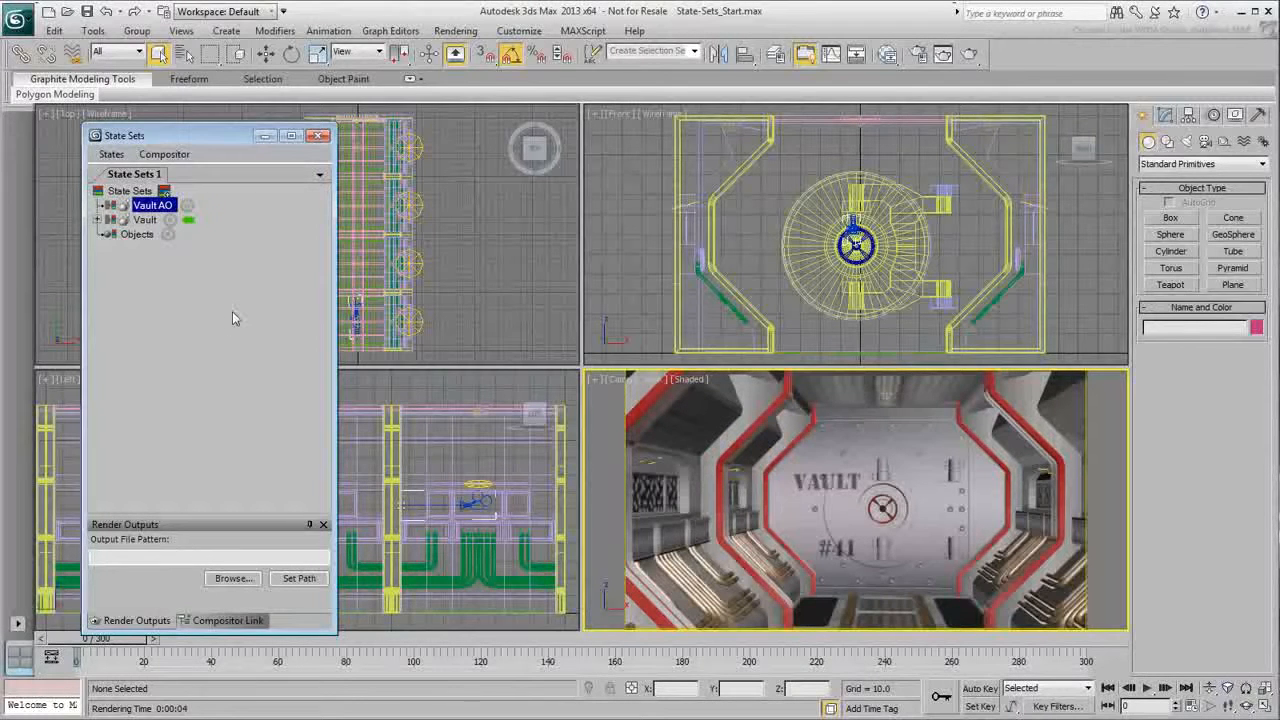
- Make Vault AO the current state and start recording changes to it
{"action": "left_click", "coordinate": [204, 205]}
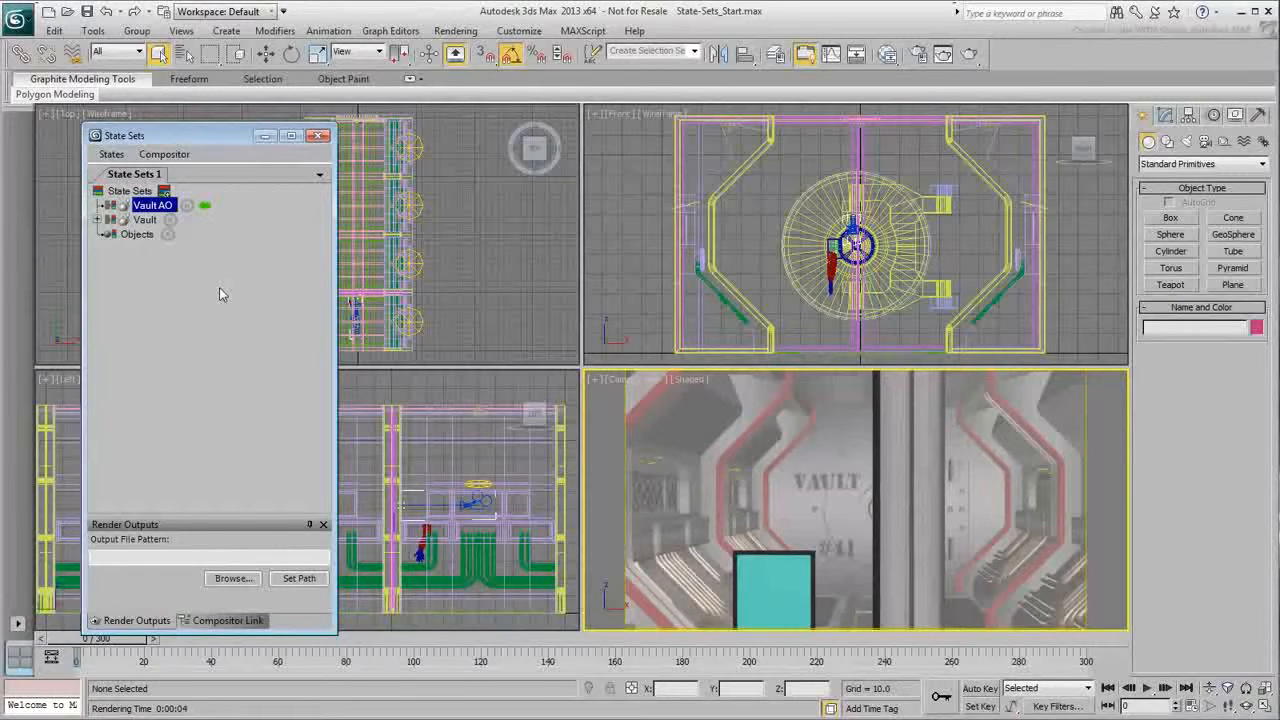
{"action": "left_click", "coordinate": [186, 205]}
- Hide the objects belonging to the Arm and Security Door named selection sets
{"action": "left_click", "coordinate": [694, 51]}
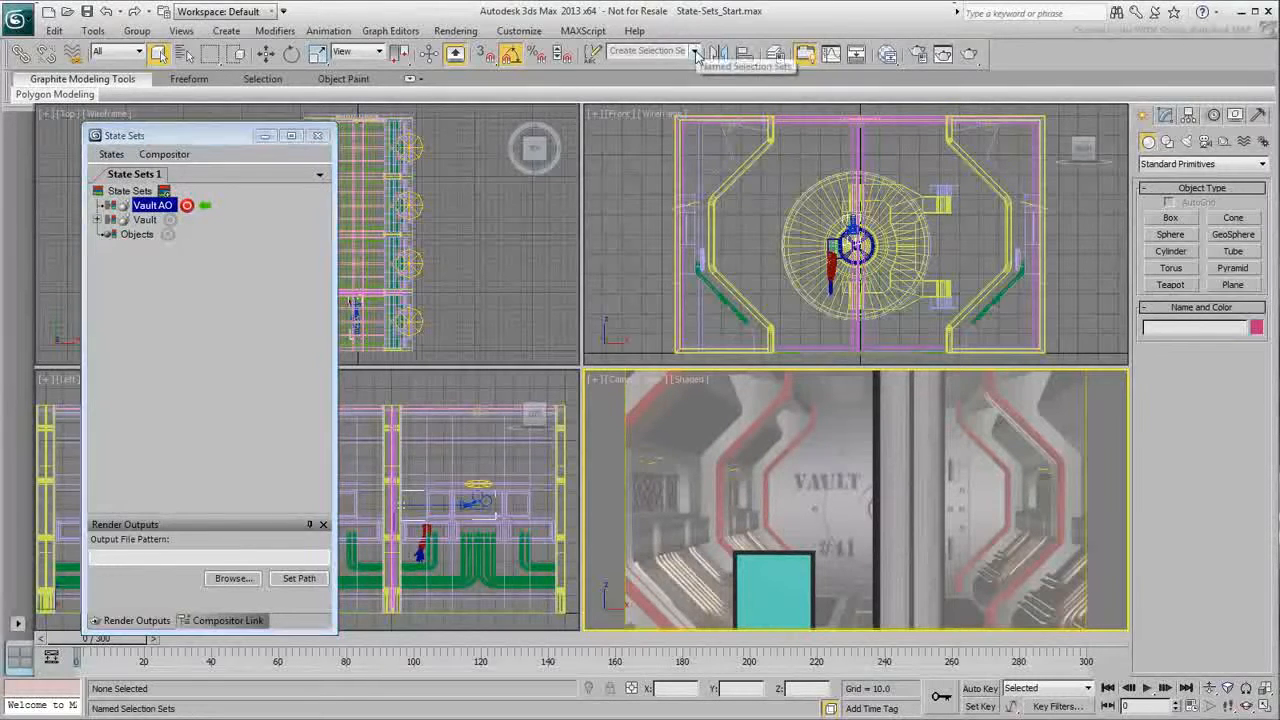
{"action": "left_click", "coordinate": [652, 66]}
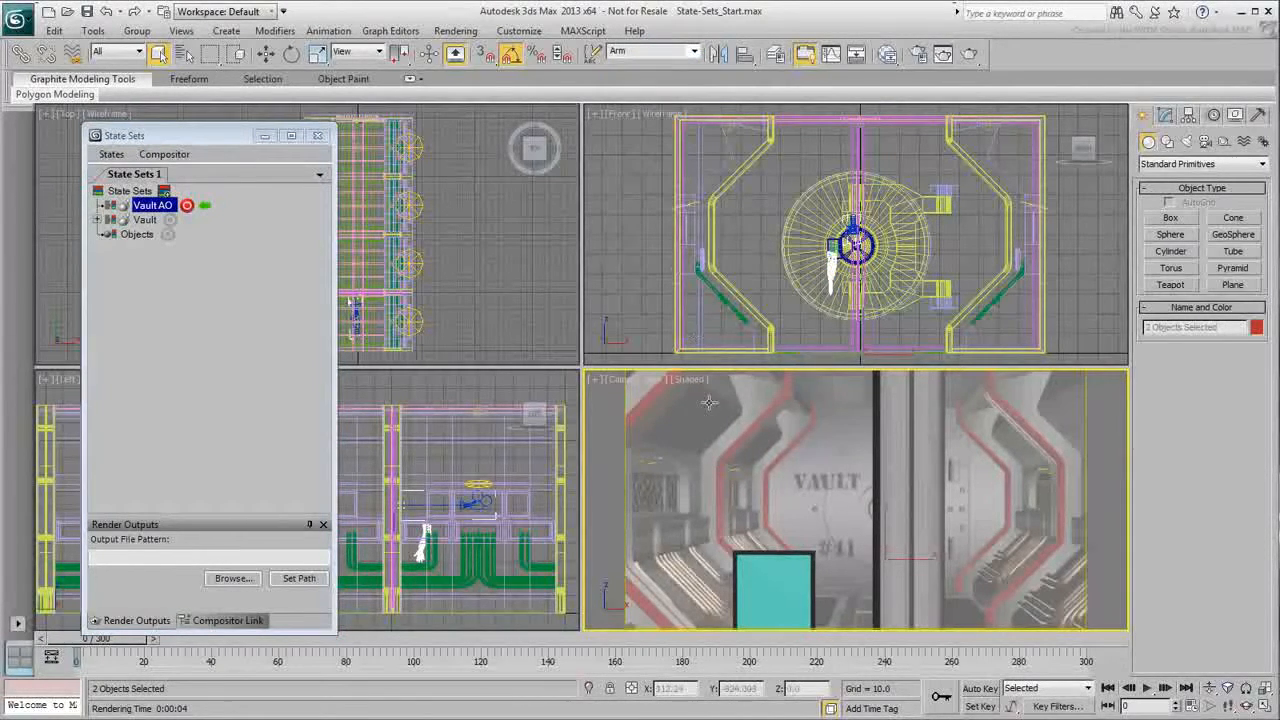
{"action": "right_click", "coordinate": [806, 400]}
{"action": "left_click", "coordinate": [745, 356]}
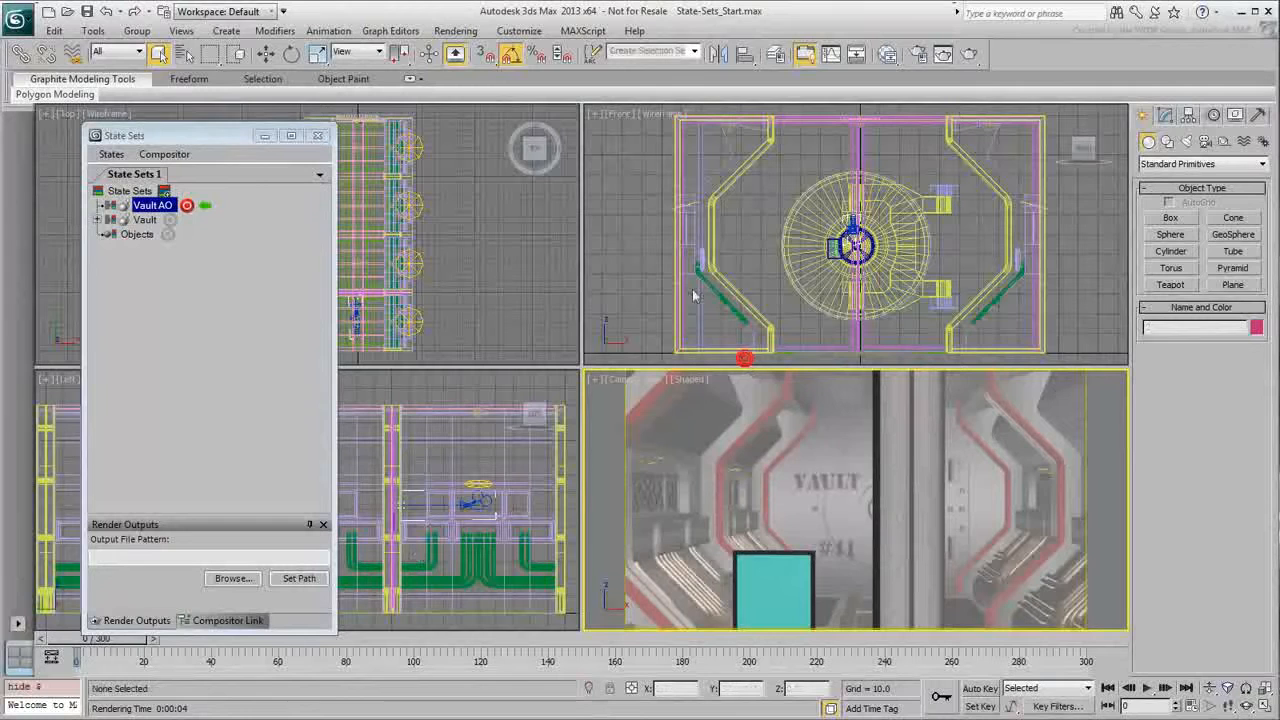
{"action": "left_click", "coordinate": [694, 52]}
{"action": "left_click", "coordinate": [633, 86]}
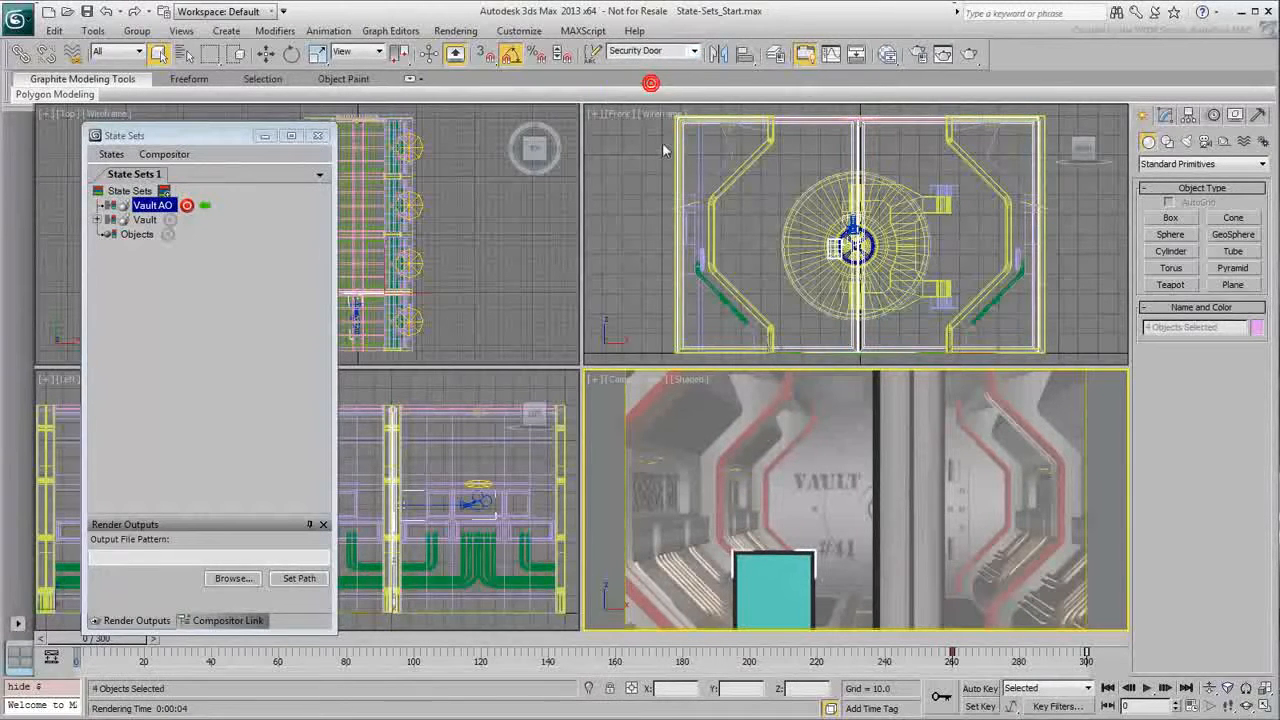
{"action": "right_click", "coordinate": [708, 404]}
{"action": "left_click", "coordinate": [743, 356]}
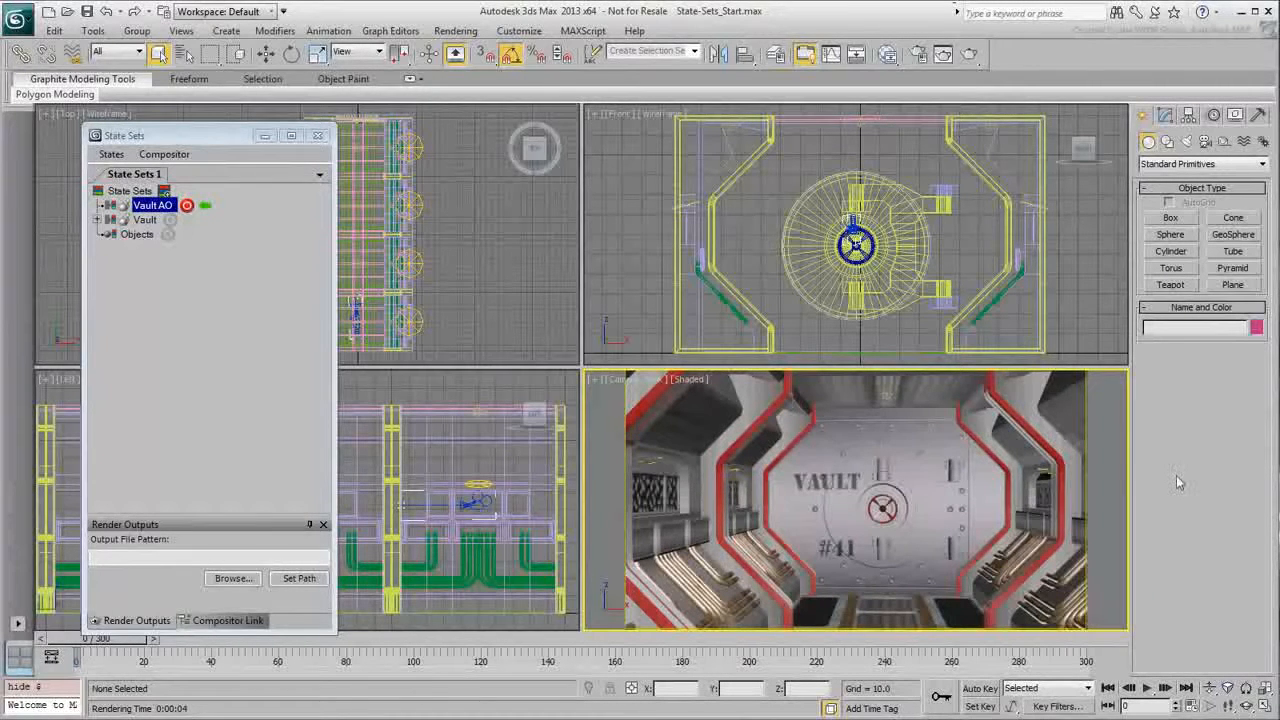
- Select all visible objects, add a new Standard material in the Slate Material Editor and open its parameters
{"action": "left_click", "coordinate": [55, 31]}
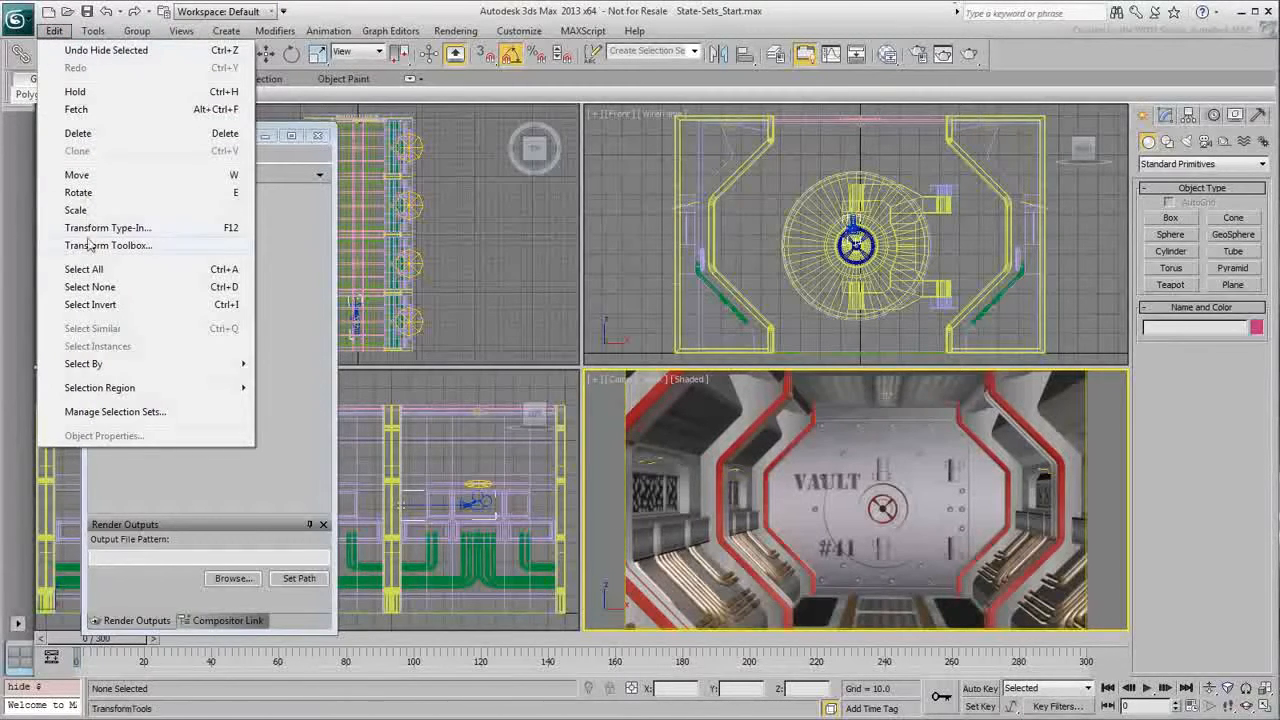
{"action": "left_click", "coordinate": [116, 271]}
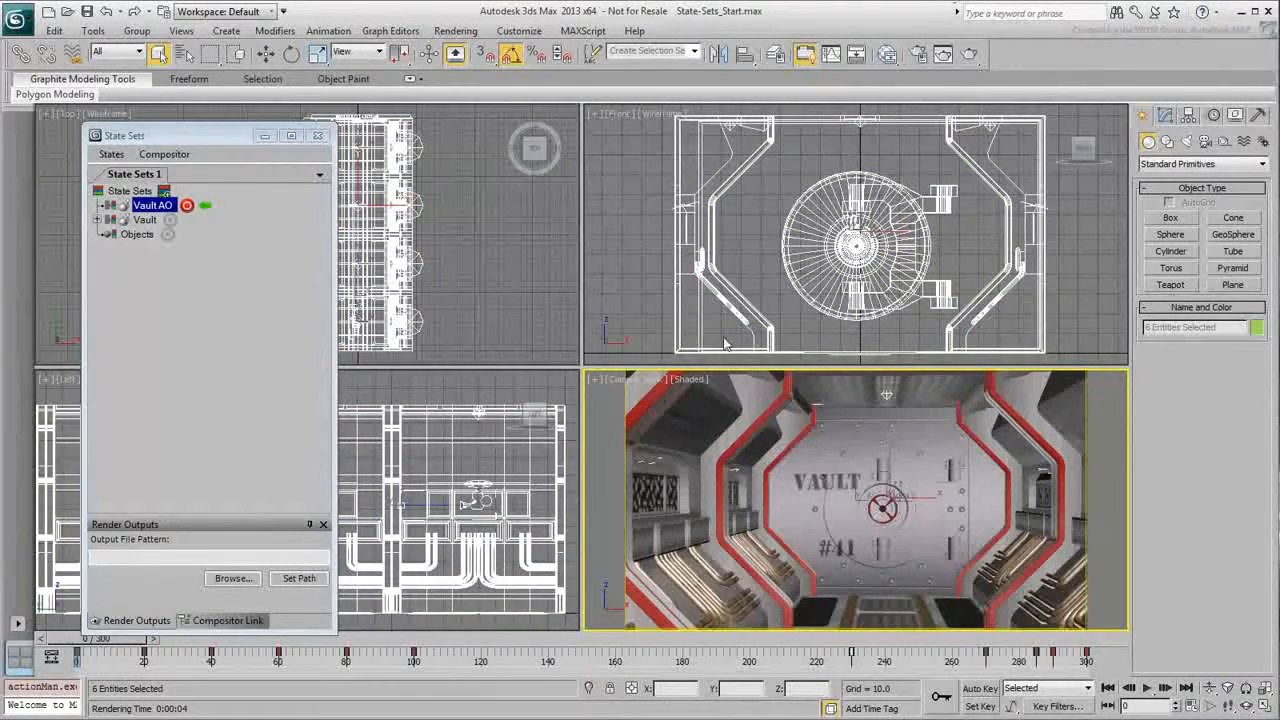
{"action": "left_click", "coordinate": [886, 55]}
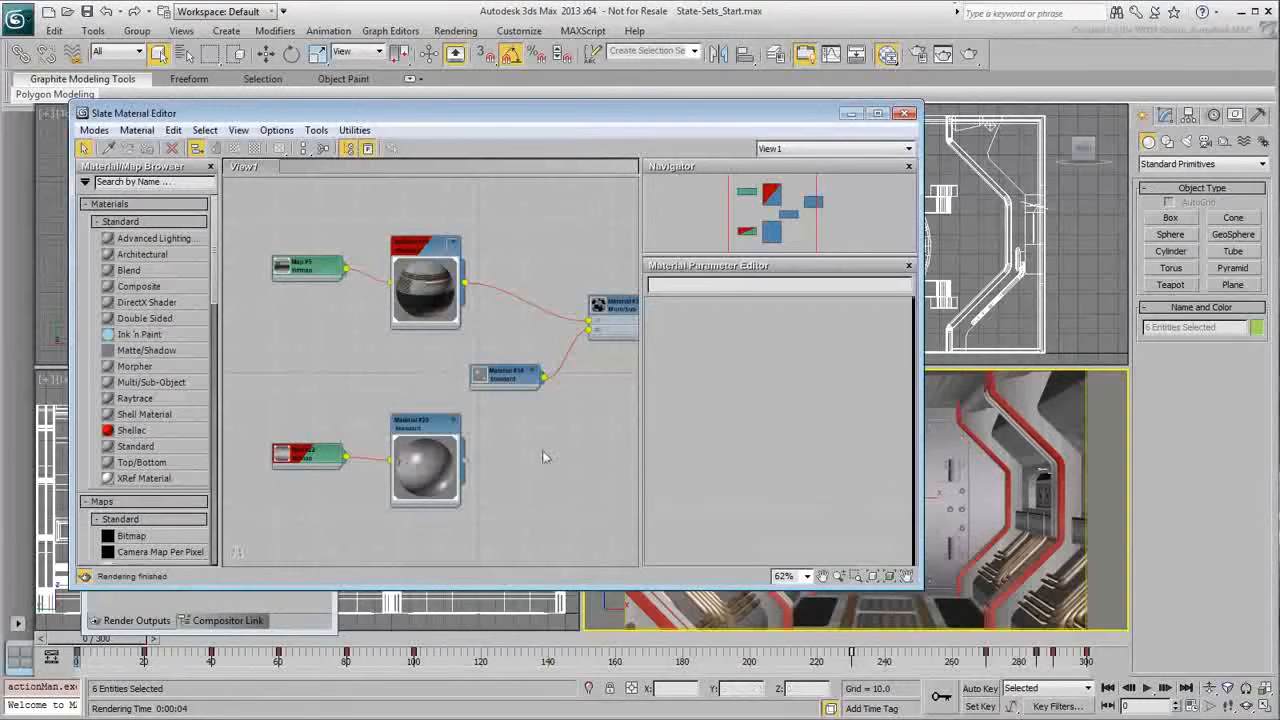
{"action": "middle_click_drag", "start_coordinate": [527, 523], "coordinate": [457, 415]}
{"action": "left_click_drag", "start_coordinate": [135, 446], "coordinate": [530, 418]}
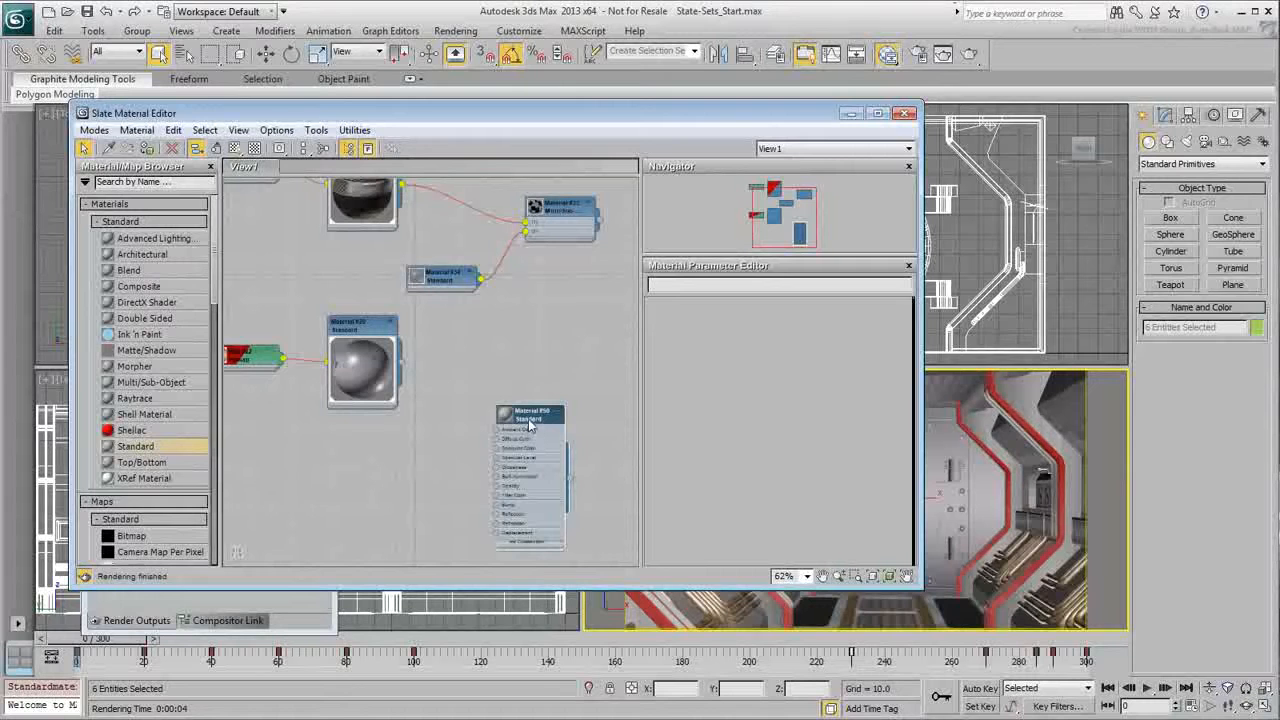
{"action": "double_click", "coordinate": [530, 418]}
- Copy the specular color to the material's diffuse color, set Self-Illumination to 100 and assign the material to the selected objects
{"action": "left_click_drag", "start_coordinate": [733, 425], "coordinate": [732, 410]}
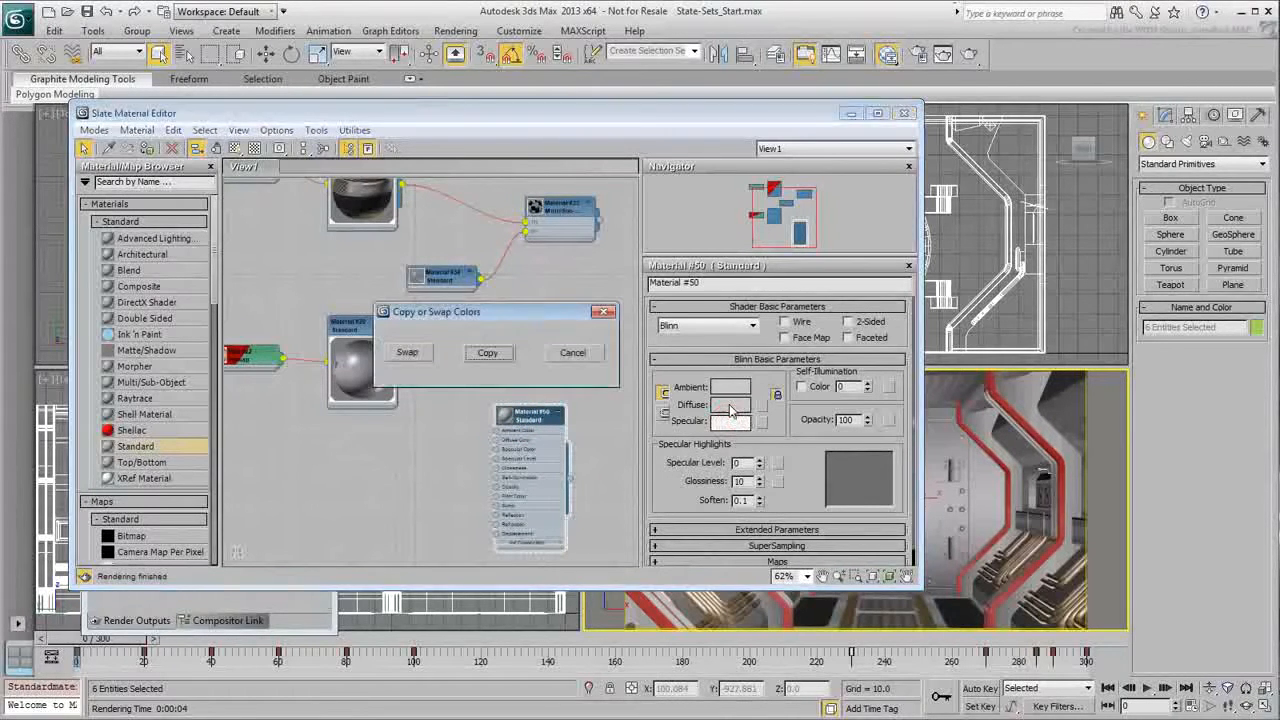
{"action": "left_click", "coordinate": [485, 355]}
{"action": "left_click_drag", "start_coordinate": [867, 386], "coordinate": [865, 280]}
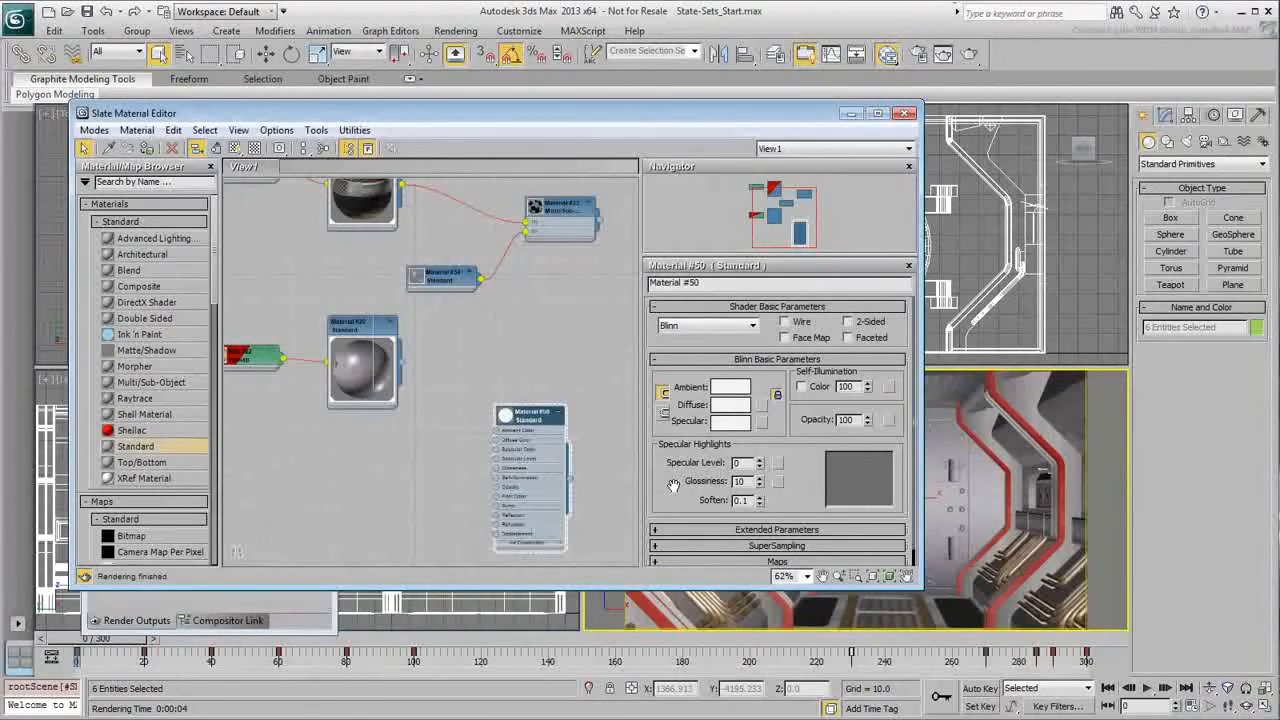
{"action": "left_click", "coordinate": [147, 148]}
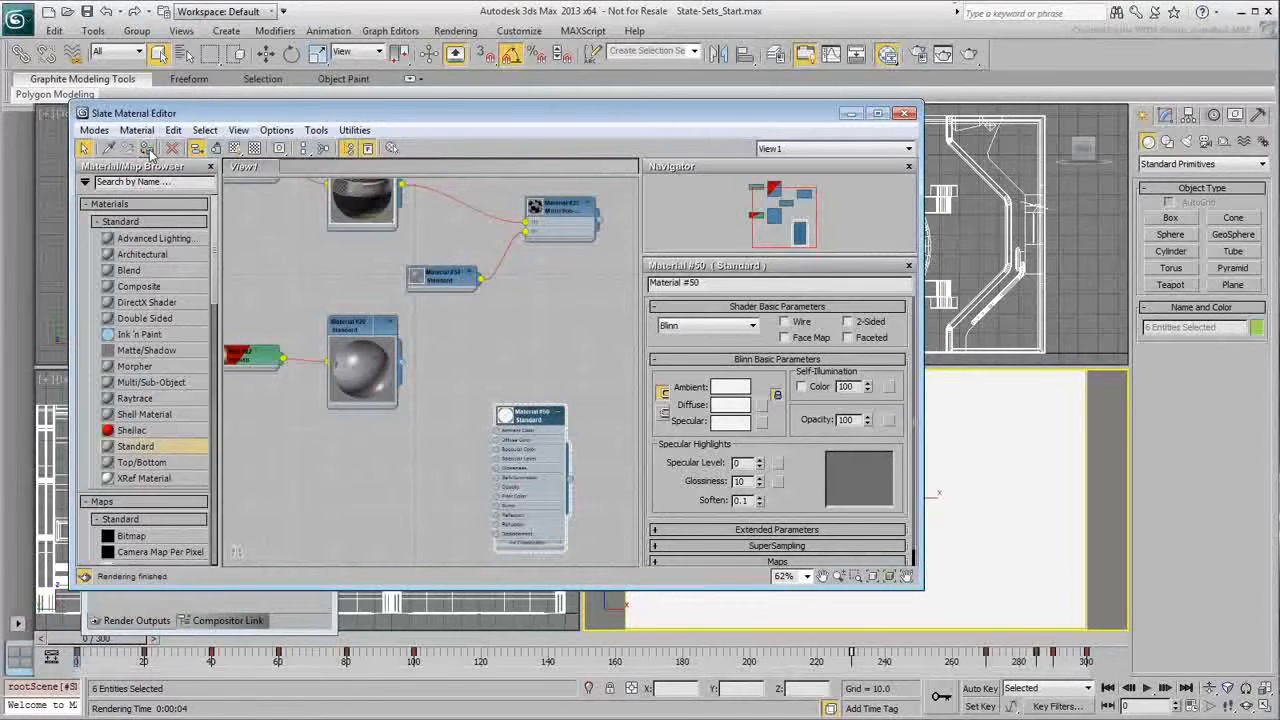
{"action": "left_click", "coordinate": [849, 114]}
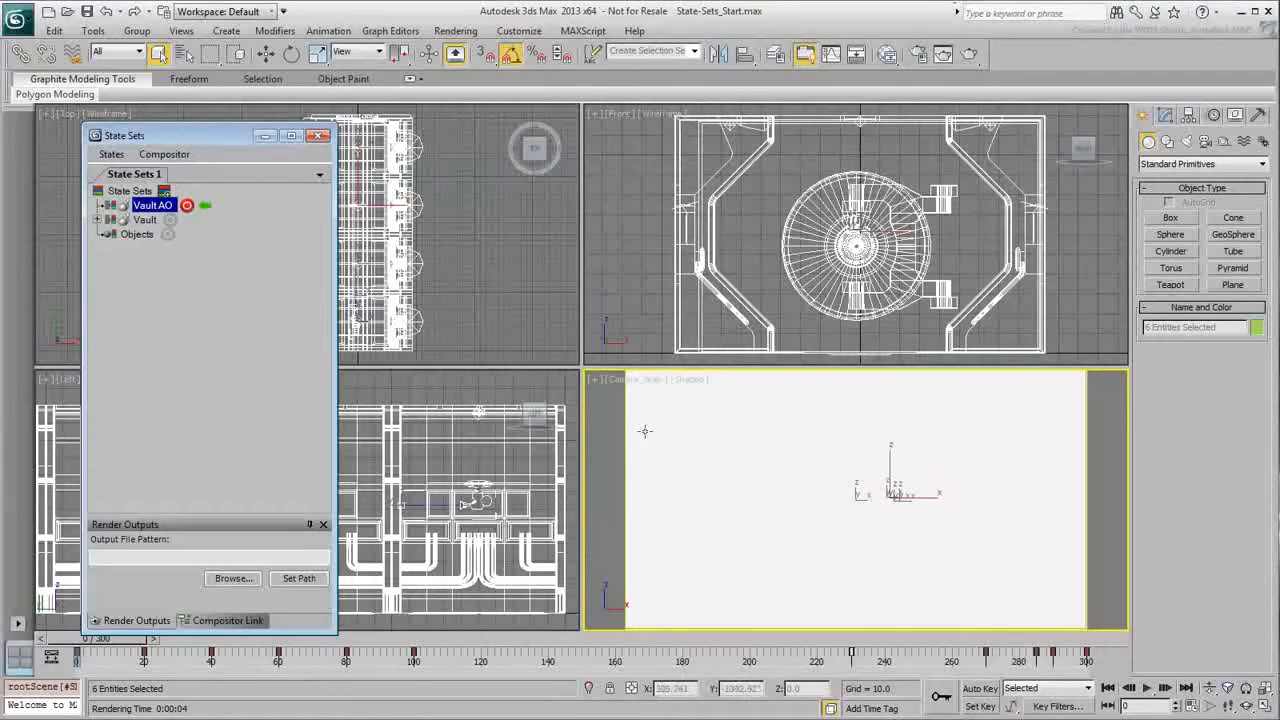
- Switch the camera viewport to Realistic shading, then test-render the camera view and close the image
{"action": "left_click", "coordinate": [690, 380]}
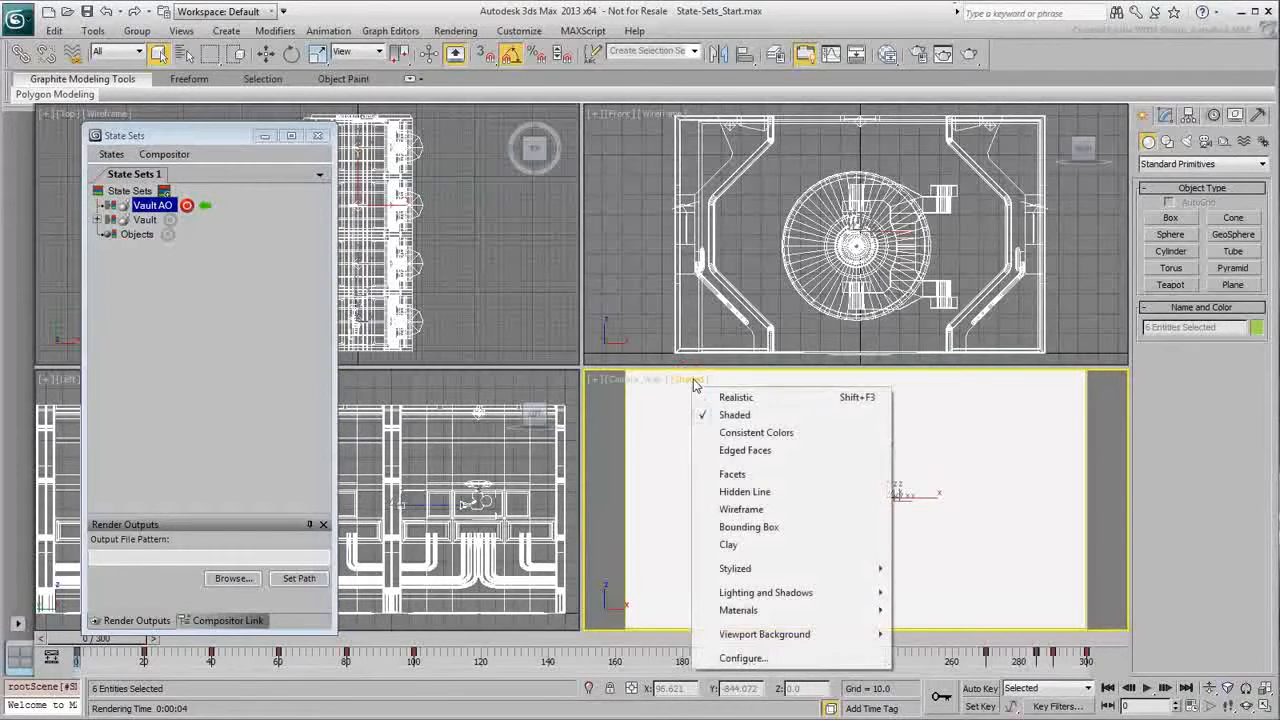
{"action": "left_click", "coordinate": [726, 397]}
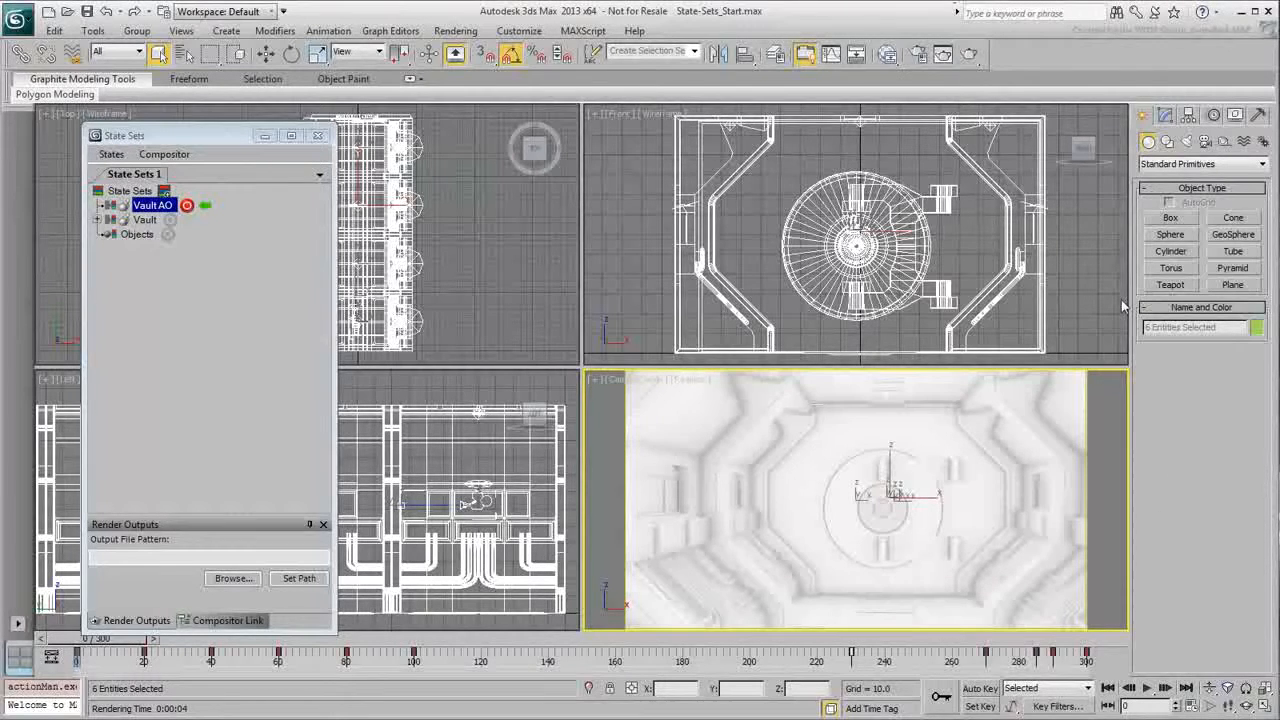
{"action": "left_click", "coordinate": [968, 56]}
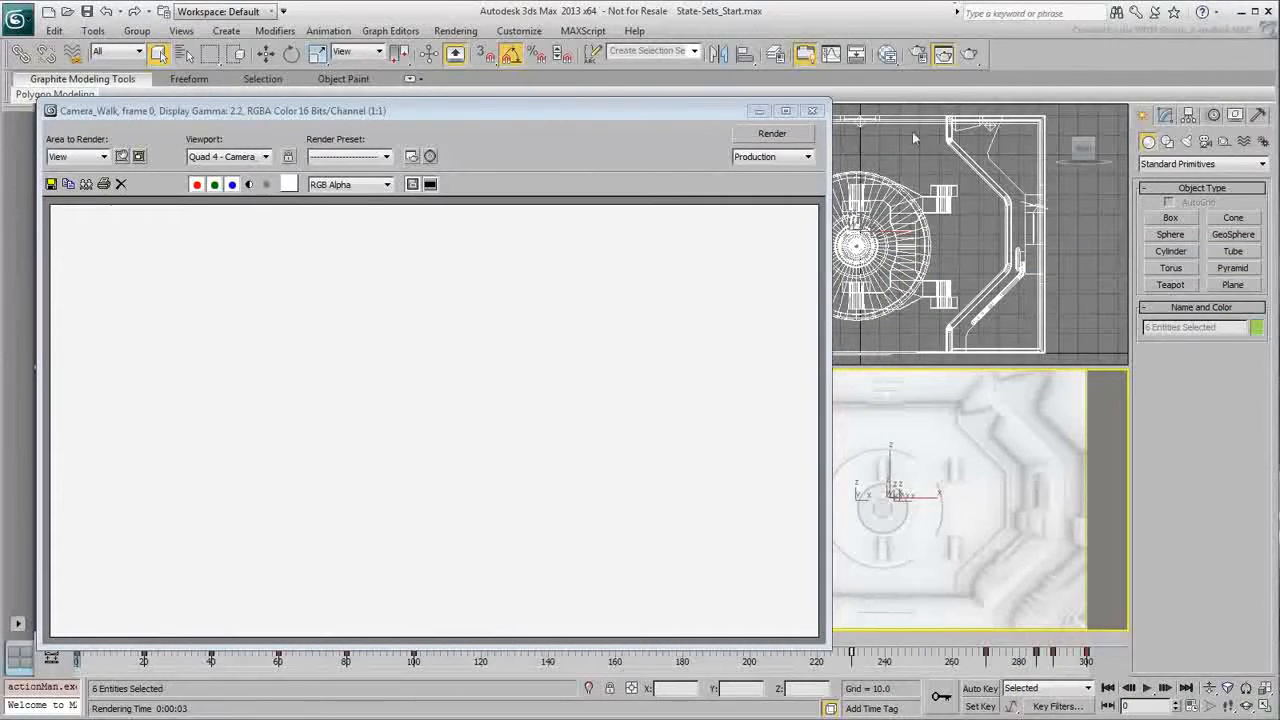
{"action": "left_click", "coordinate": [813, 111]}
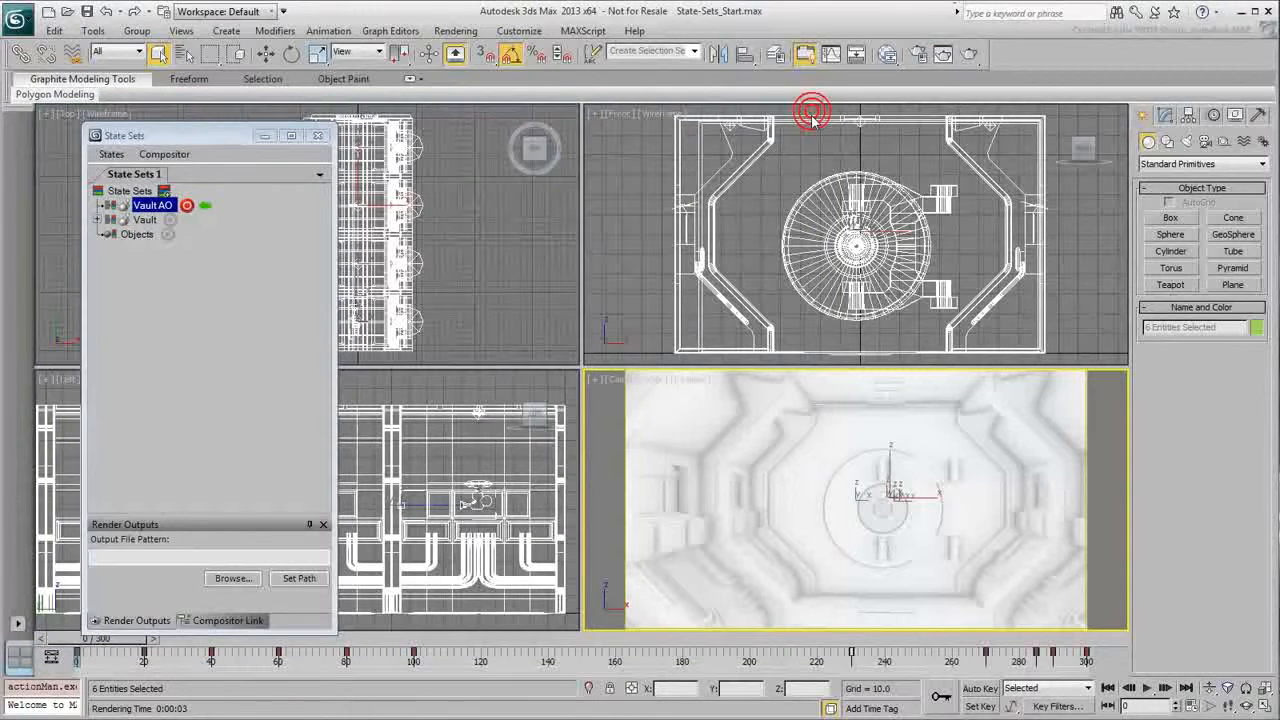
- Deactivate the render elements in the render setup
{"action": "left_click", "coordinate": [918, 53]}
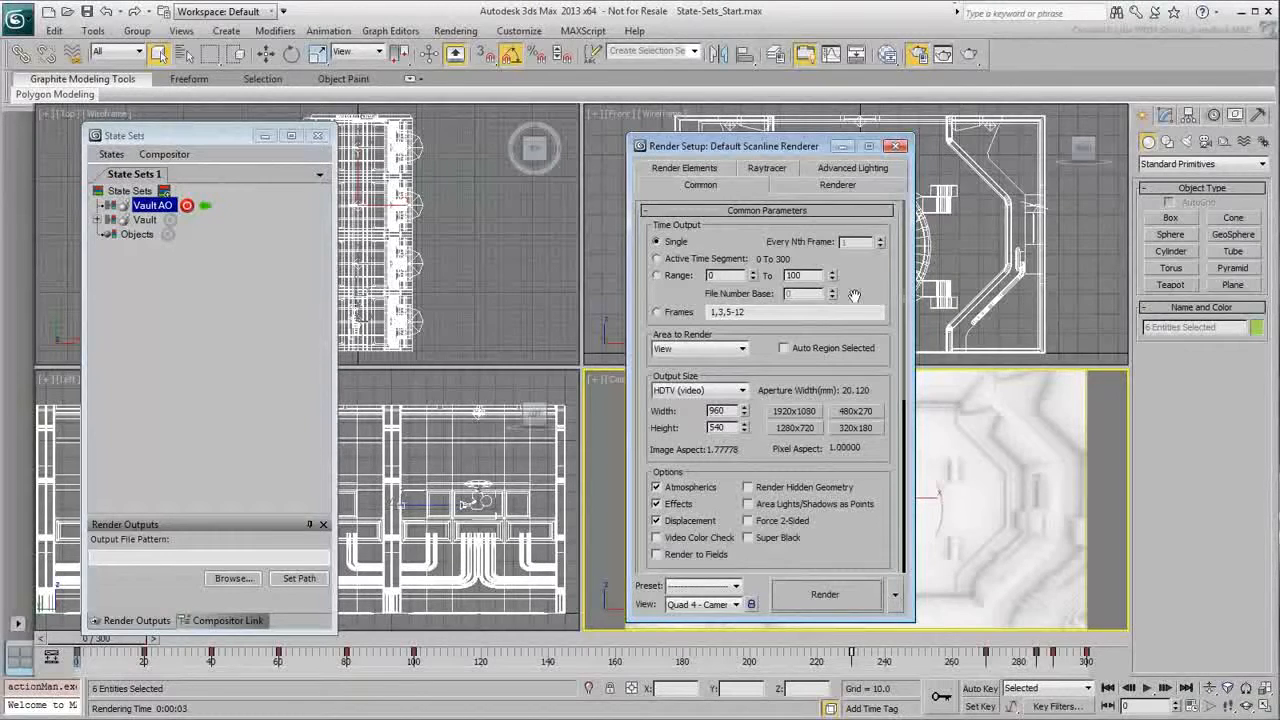
{"action": "left_click", "coordinate": [683, 167]}
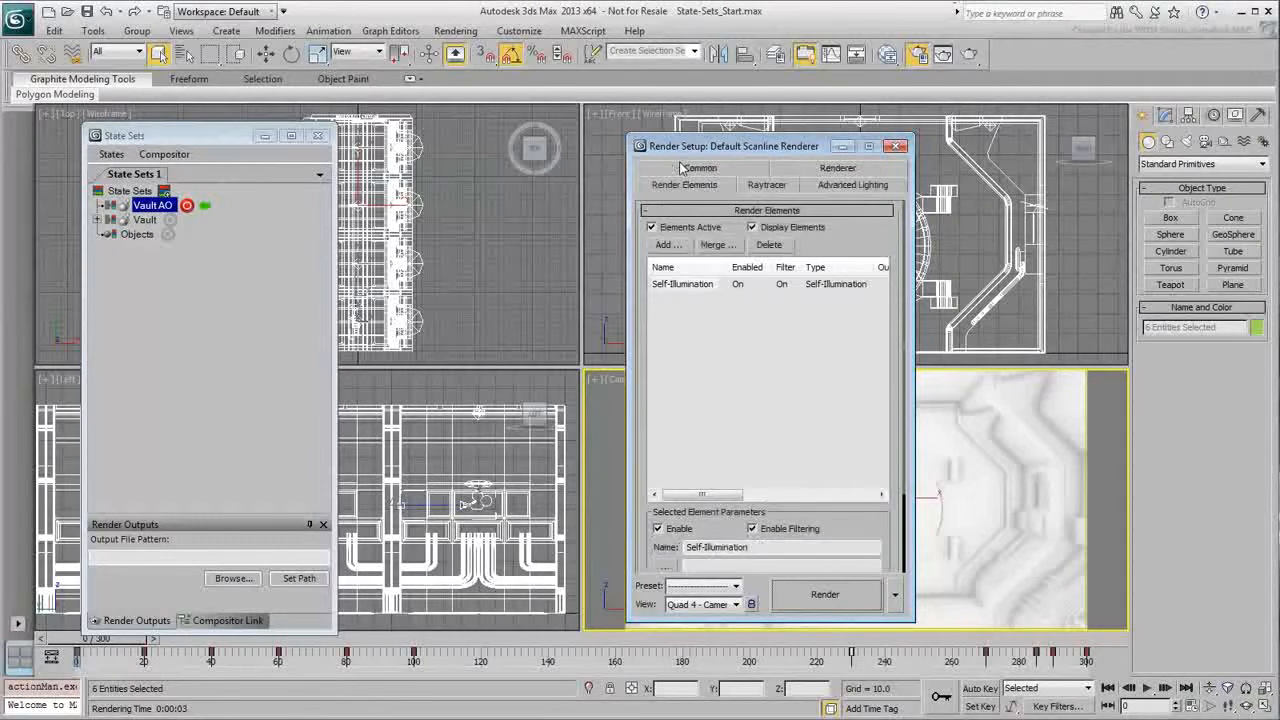
{"action": "left_click", "coordinate": [651, 228]}
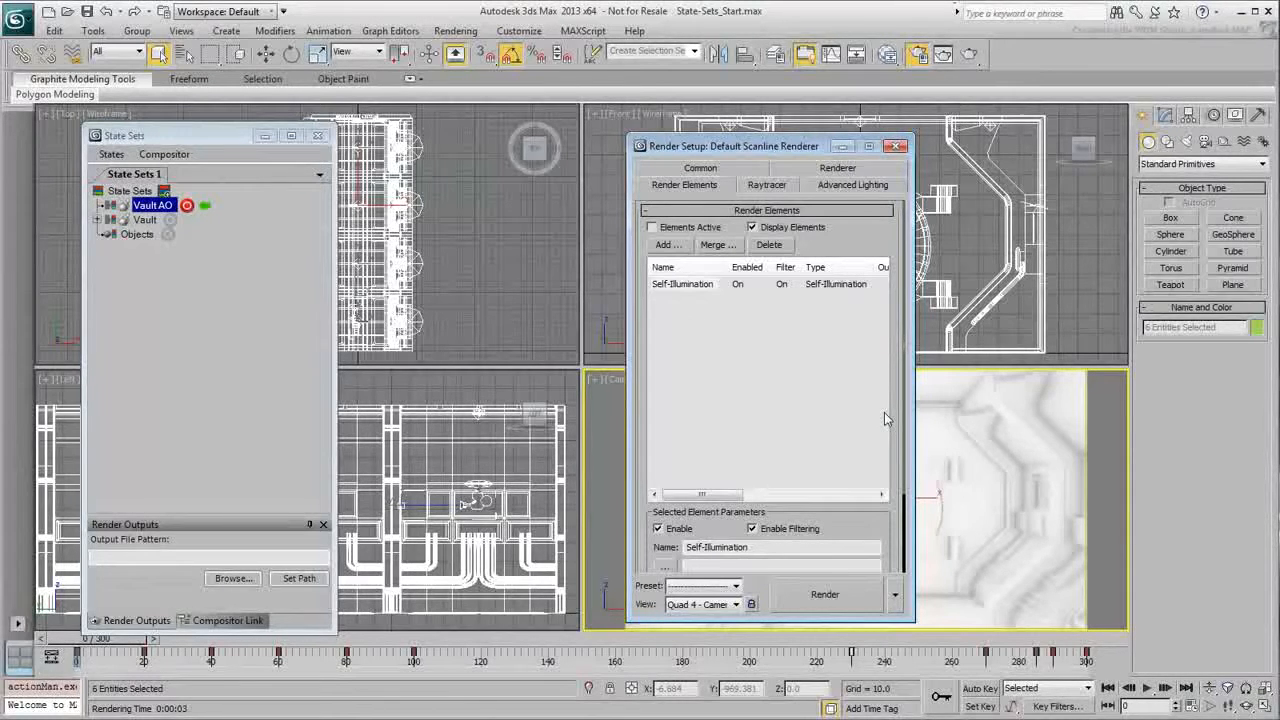
- Assign the Quicksilver Hardware Renderer as the production renderer
{"action": "left_click", "coordinate": [700, 168]}
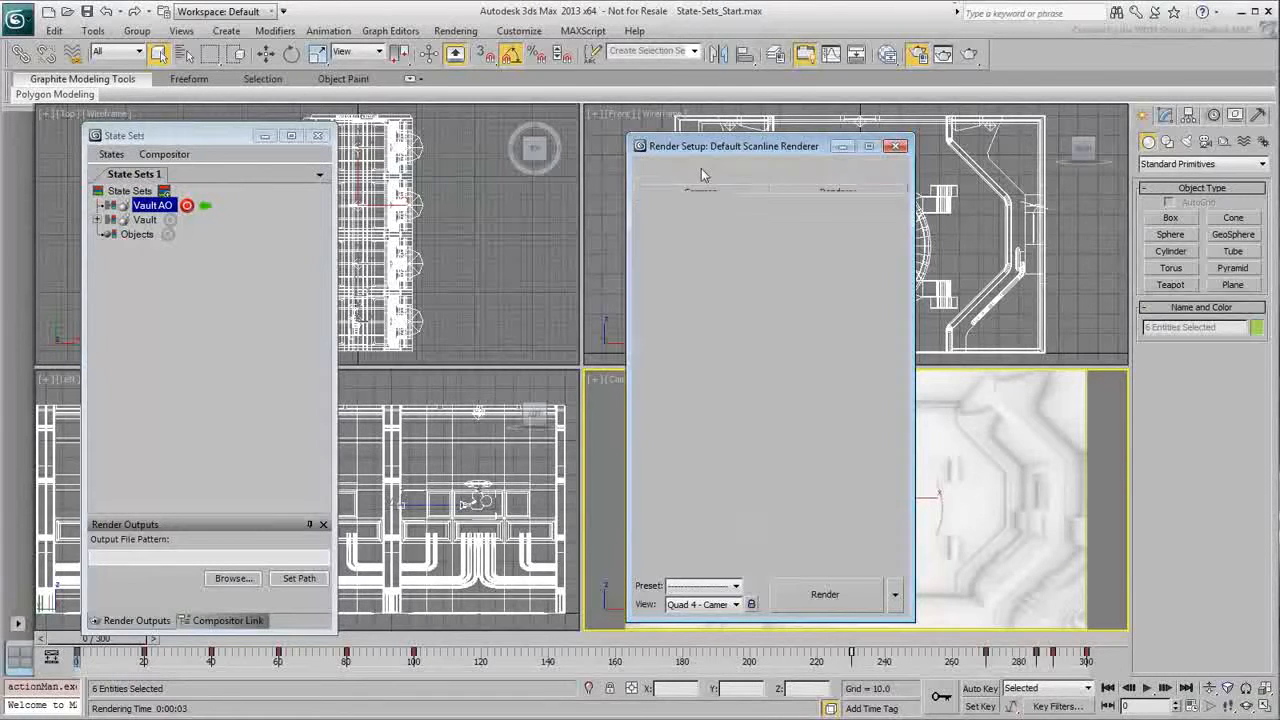
{"action": "scroll", "coordinate": [872, 560], "scroll_direction": "down", "scroll_amount": 6}
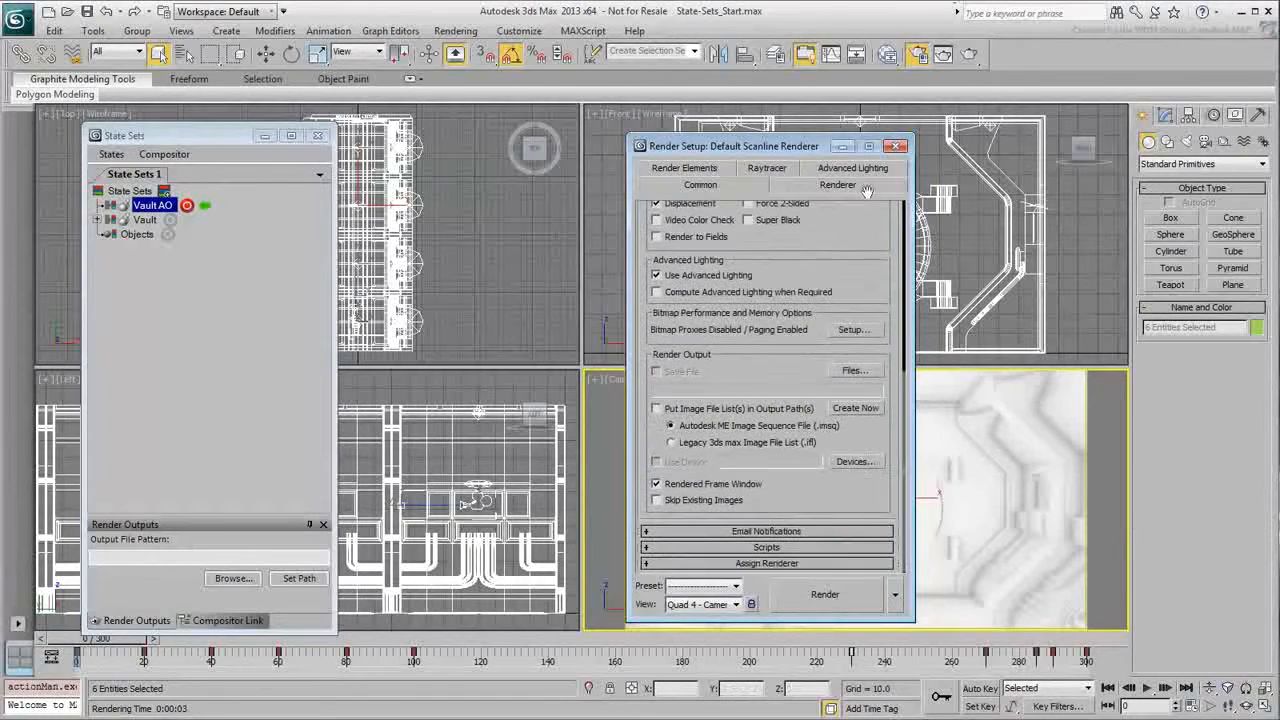
{"action": "left_click", "coordinate": [781, 564]}
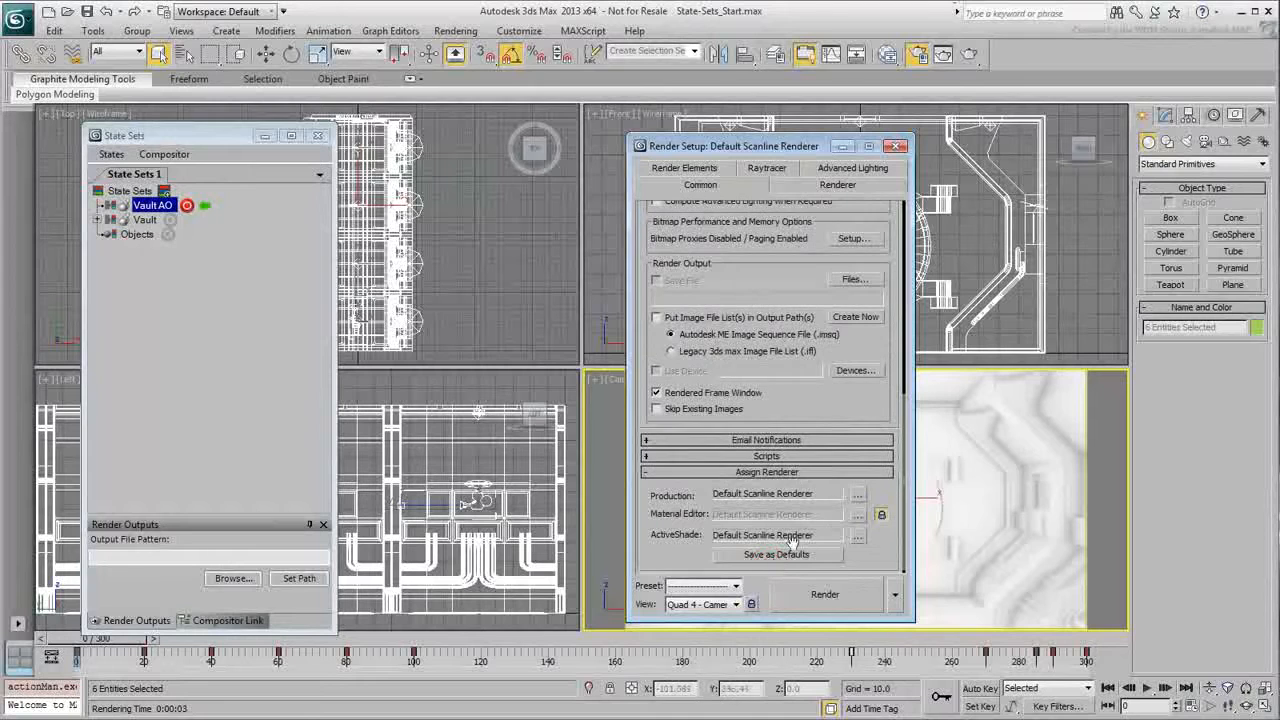
{"action": "left_click", "coordinate": [857, 495]}
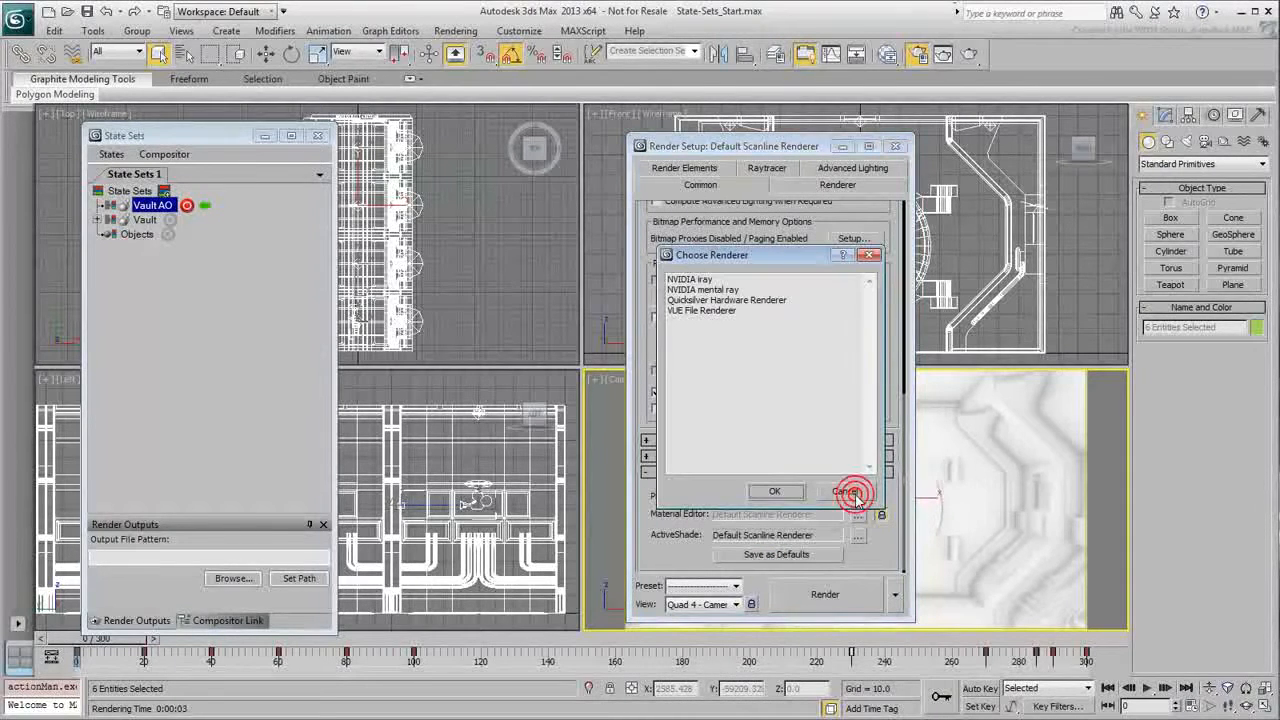
{"action": "left_click", "coordinate": [712, 300]}
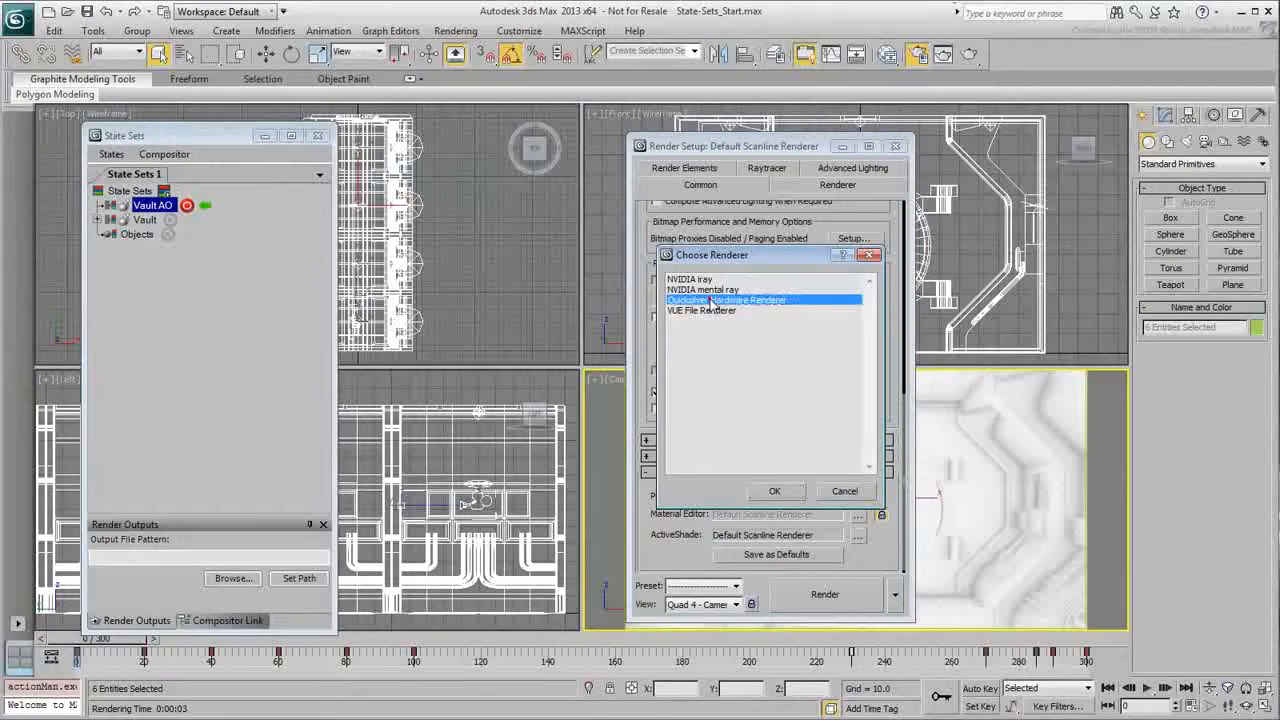
{"action": "left_click", "coordinate": [774, 491]}
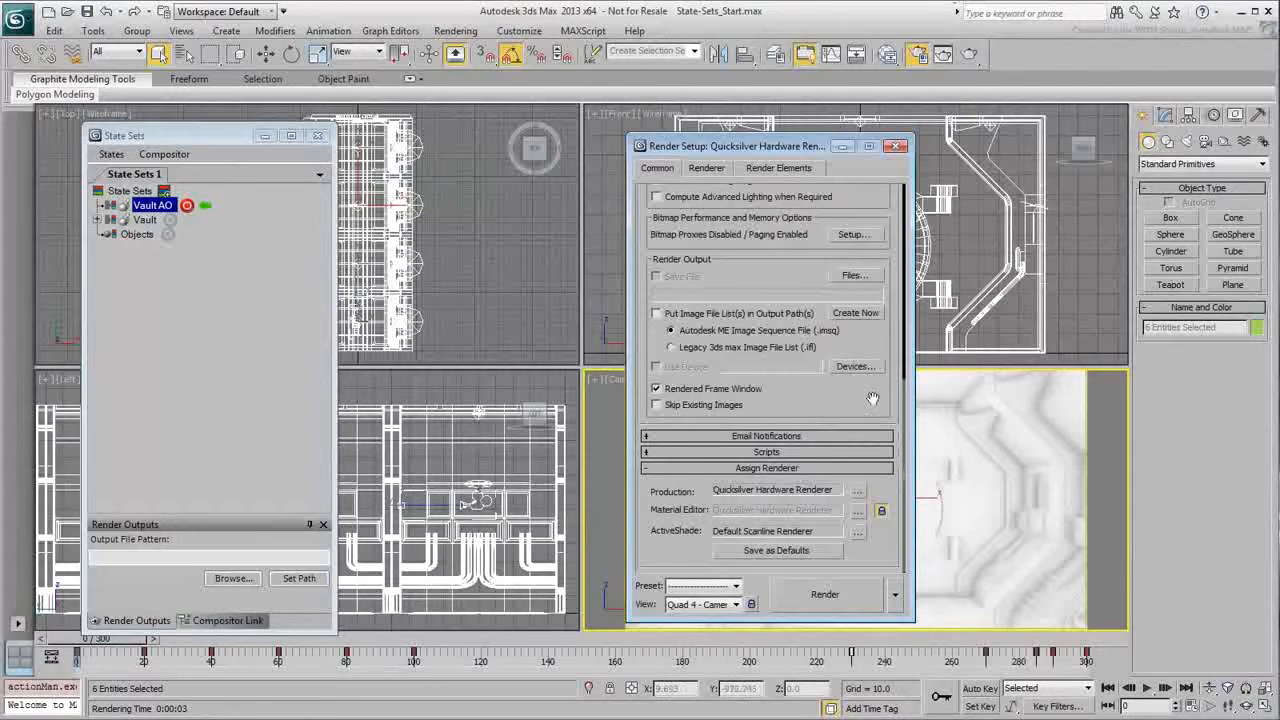
- Limit the Quicksilver rendering duration per frame by time and set it to 3 seconds
{"action": "left_click", "coordinate": [710, 170]}
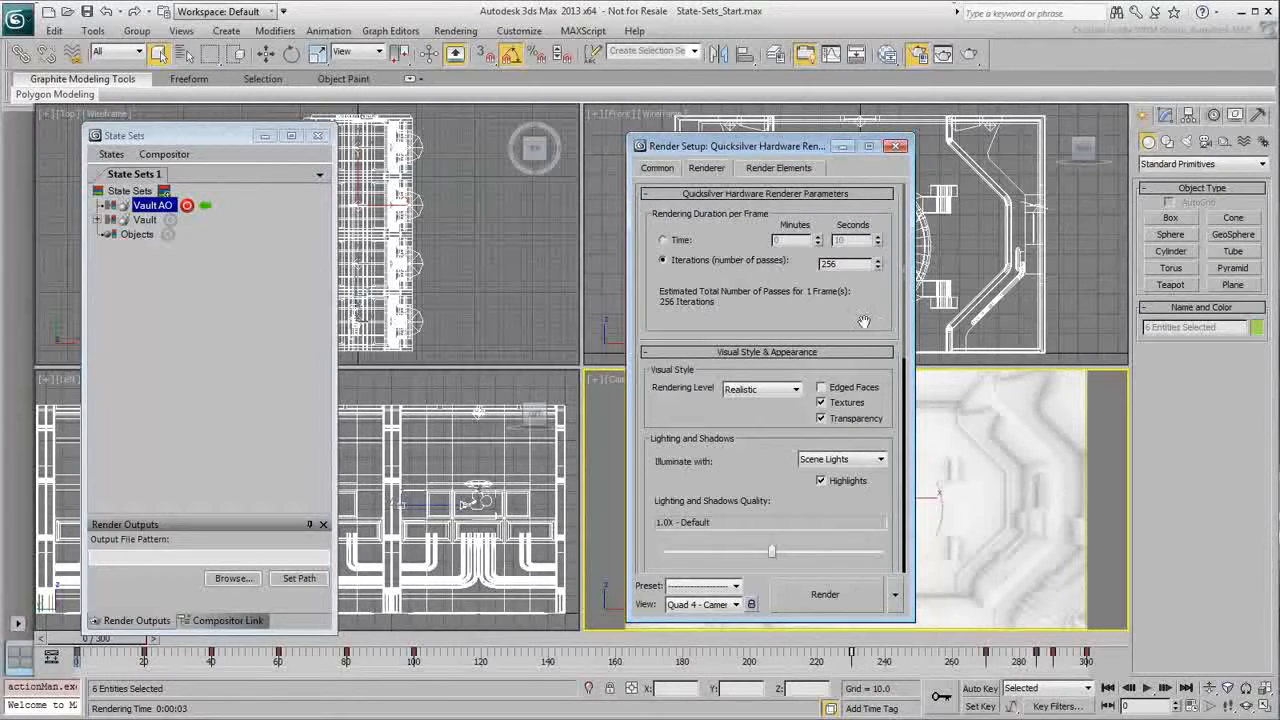
{"action": "left_click", "coordinate": [663, 240]}
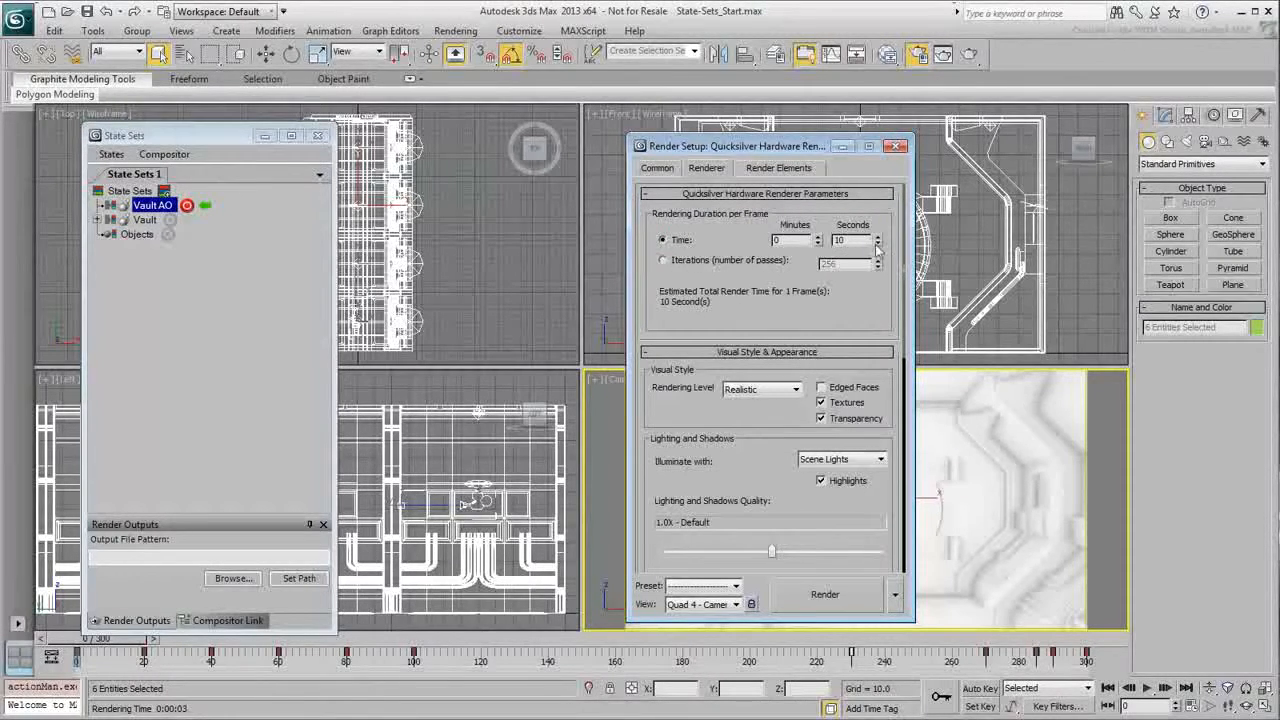
{"action": "double_click", "coordinate": [845, 240]}
{"action": "type", "text": "3"}
{"action": "key", "text": "Return"}
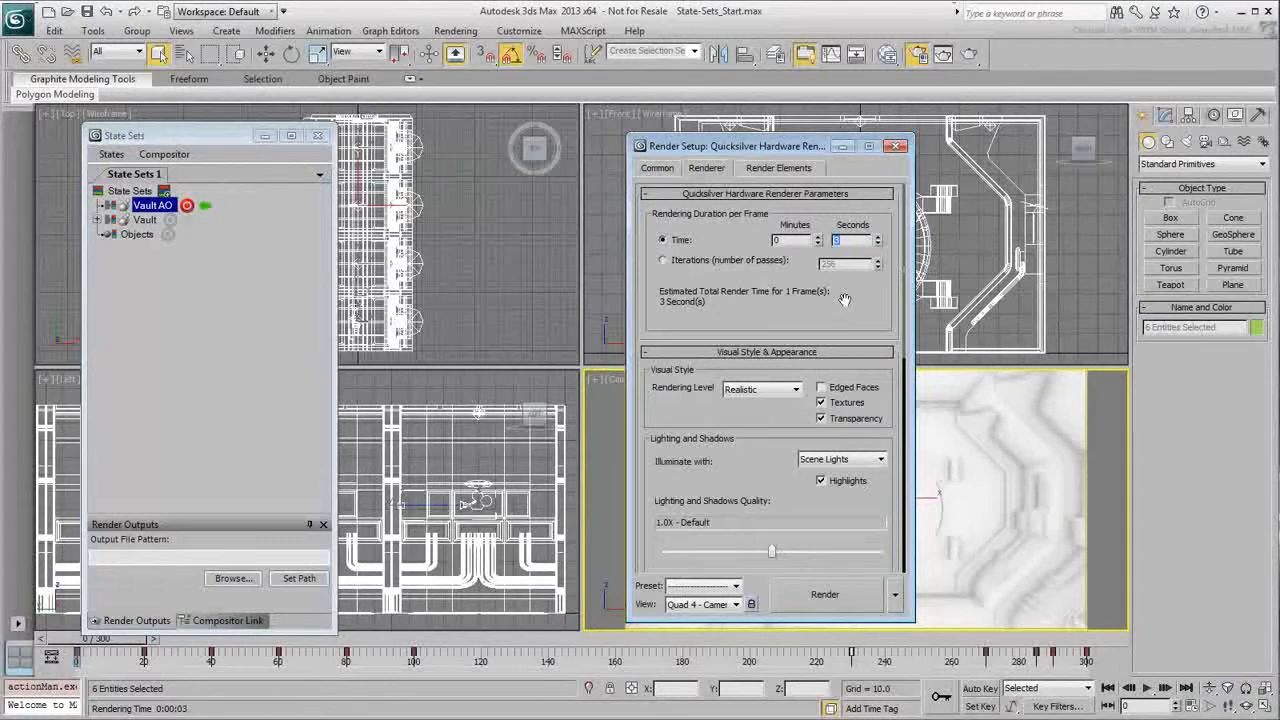
- Disable Shadows and enable Ambient Occlusion with an Intensity/Fade of 1.5 and a Radius of 10
{"action": "left_click_drag", "start_coordinate": [845, 300], "coordinate": [828, 140]}
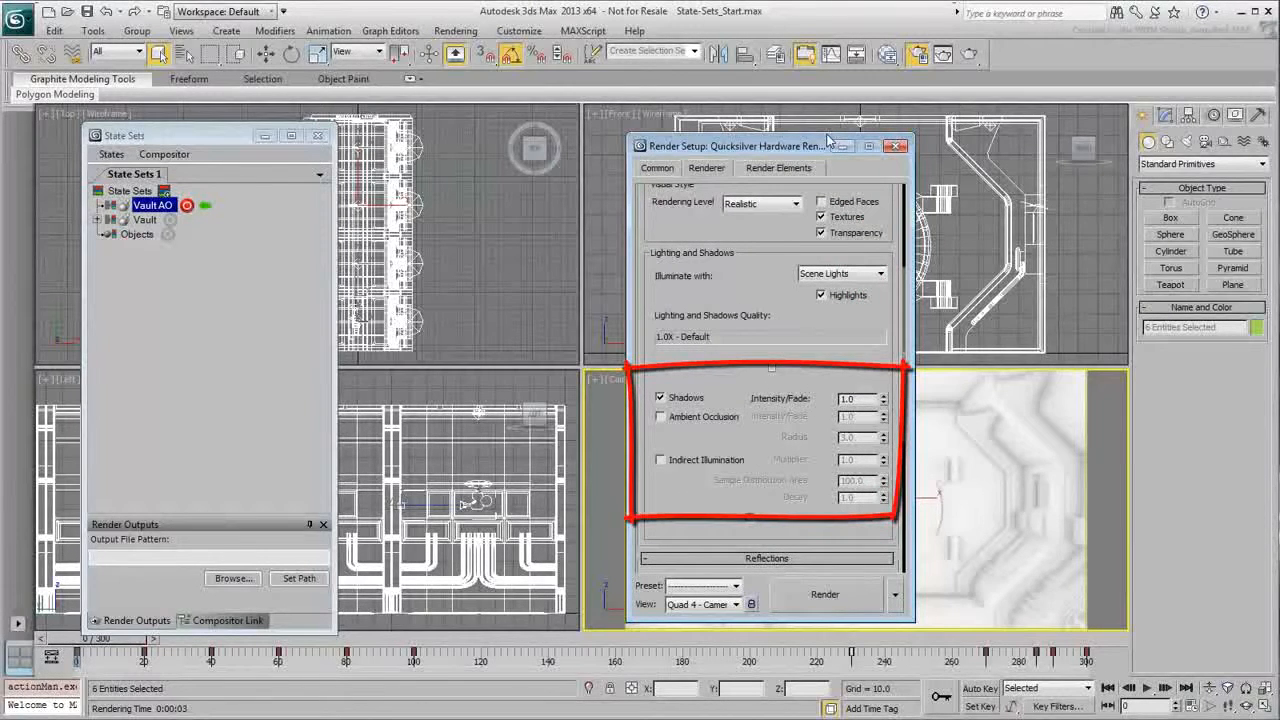
{"action": "left_click", "coordinate": [660, 399]}
{"action": "left_click", "coordinate": [659, 417]}
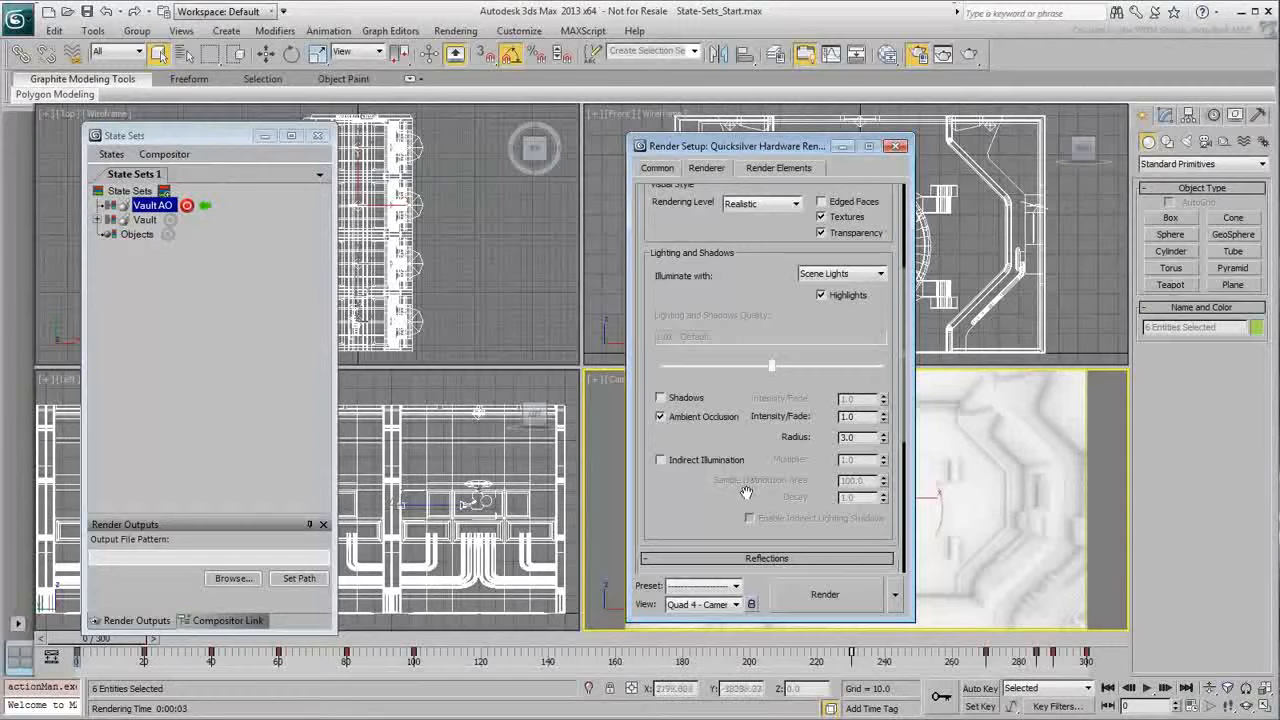
{"action": "double_click", "coordinate": [862, 417]}
{"action": "type", "text": "1.5"}
{"action": "key", "text": "Return"}
{"action": "double_click", "coordinate": [865, 438]}
{"action": "type", "text": "10"}
{"action": "key", "text": "Return"}
- Test-render the camera view with ambient occlusion, close the image and go back to the common render parameters
{"action": "left_click", "coordinate": [826, 596]}
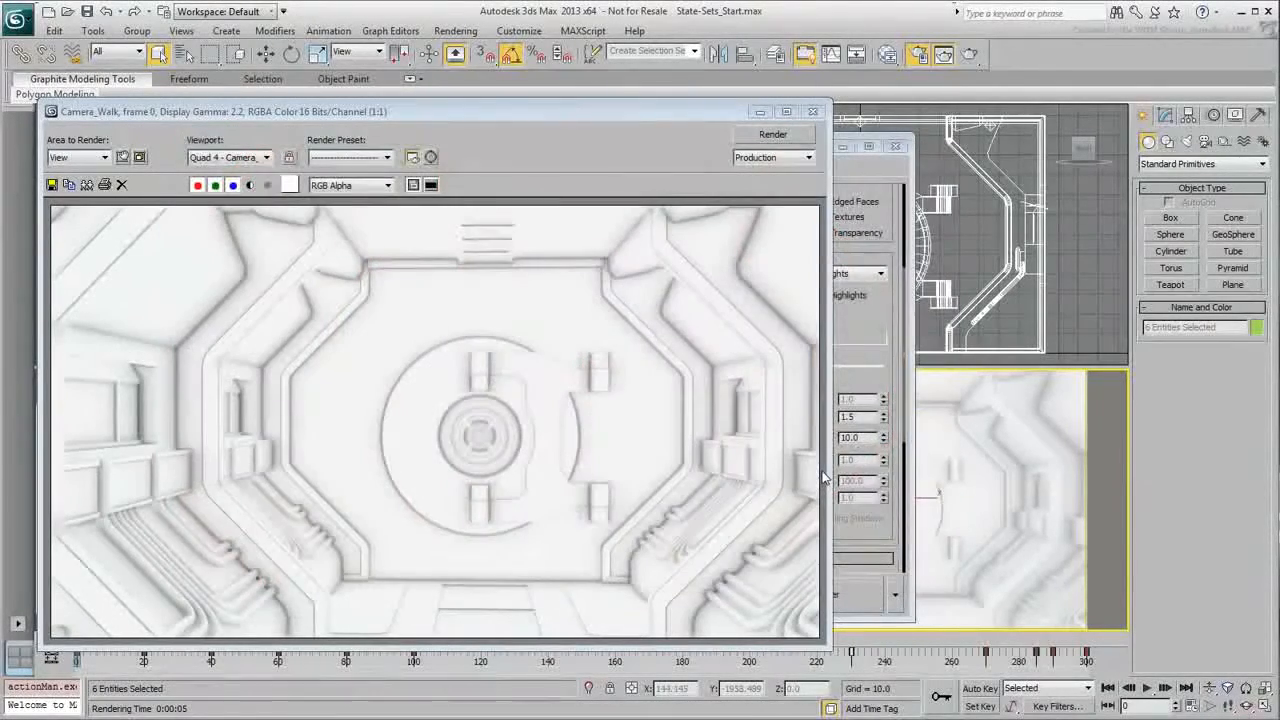
{"action": "left_click", "coordinate": [813, 111]}
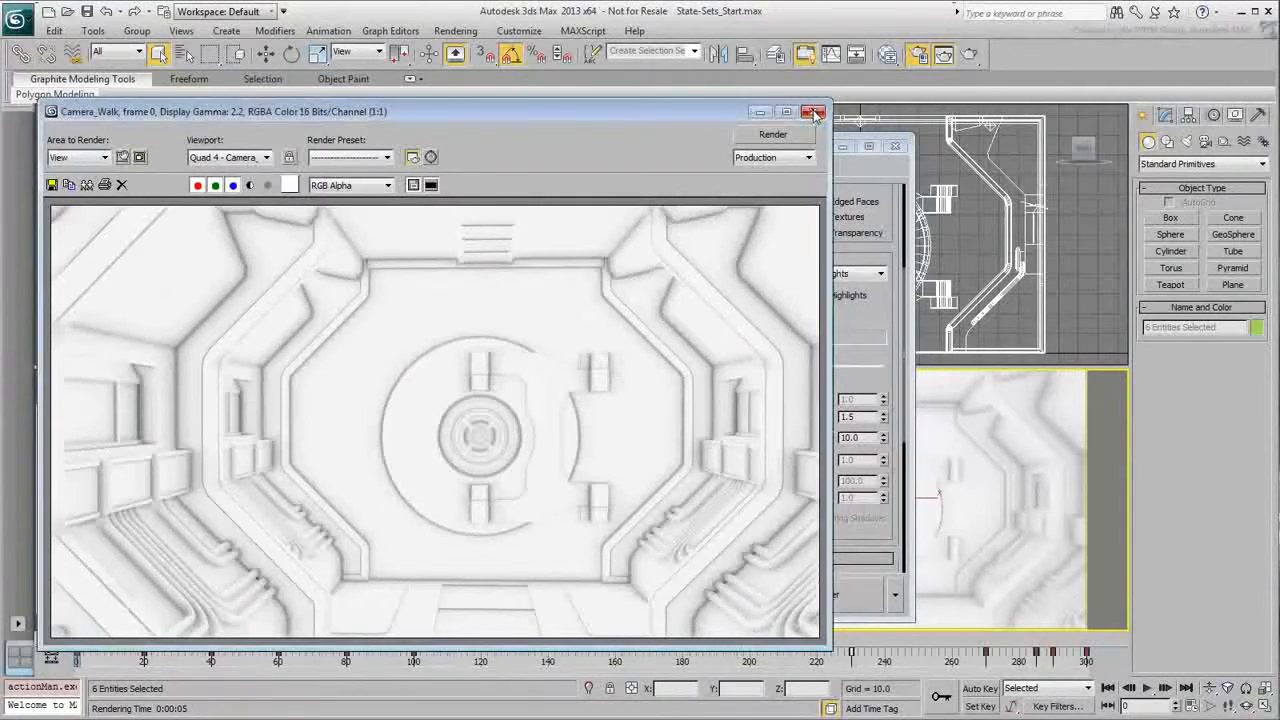
{"action": "left_click", "coordinate": [657, 168]}
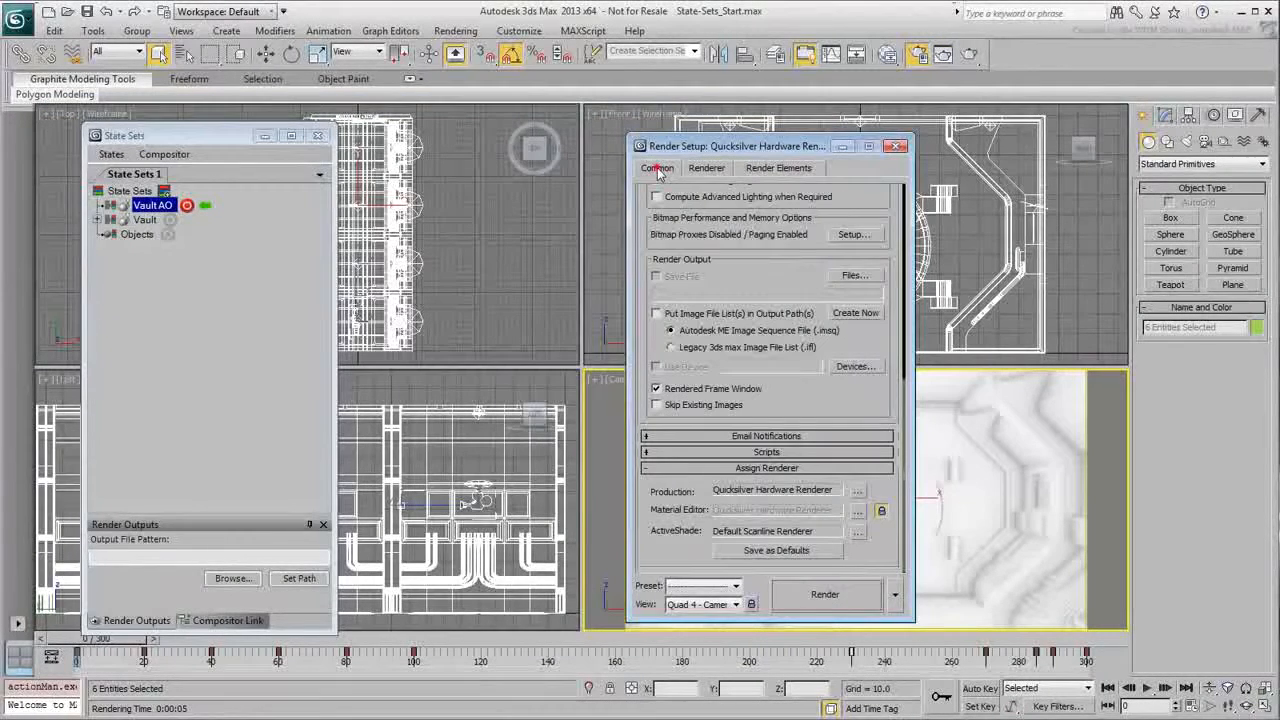
- Set the render time output to Active Time Segment and close the render setup
{"action": "scroll", "coordinate": [668, 234], "scroll_direction": "up", "scroll_amount": 10}
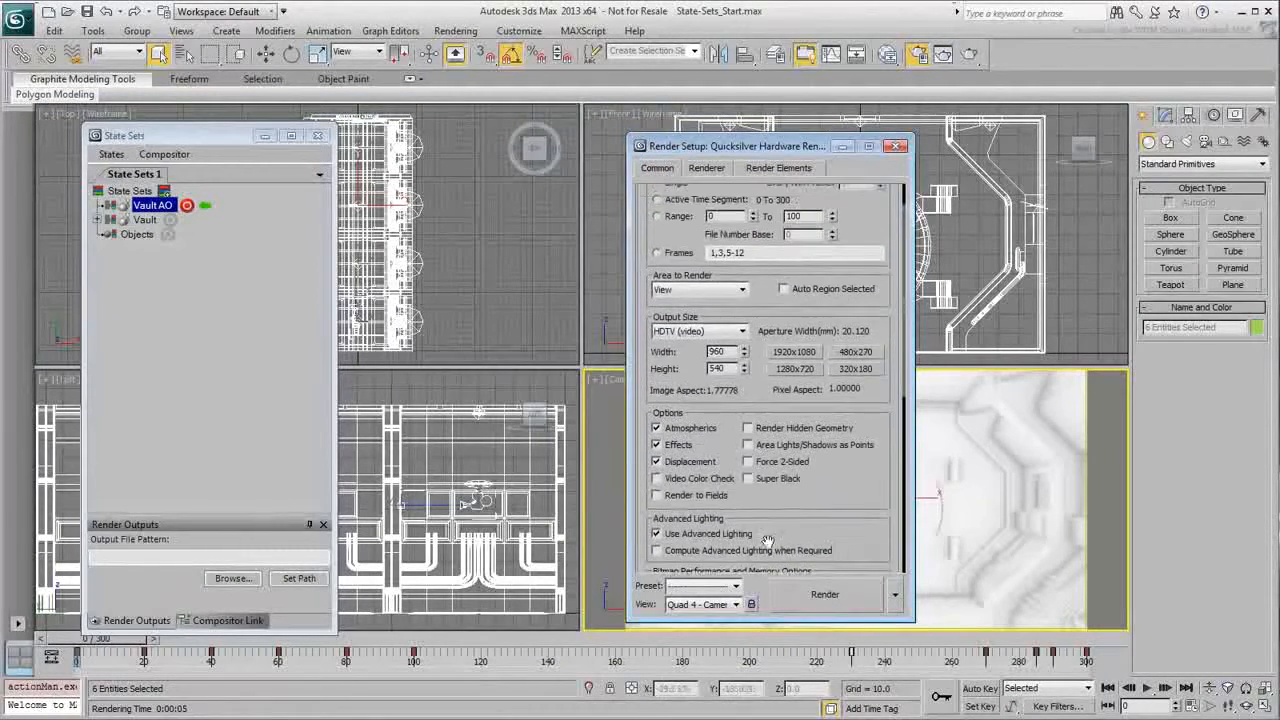
{"action": "scroll", "coordinate": [668, 234], "scroll_direction": "up", "scroll_amount": 2}
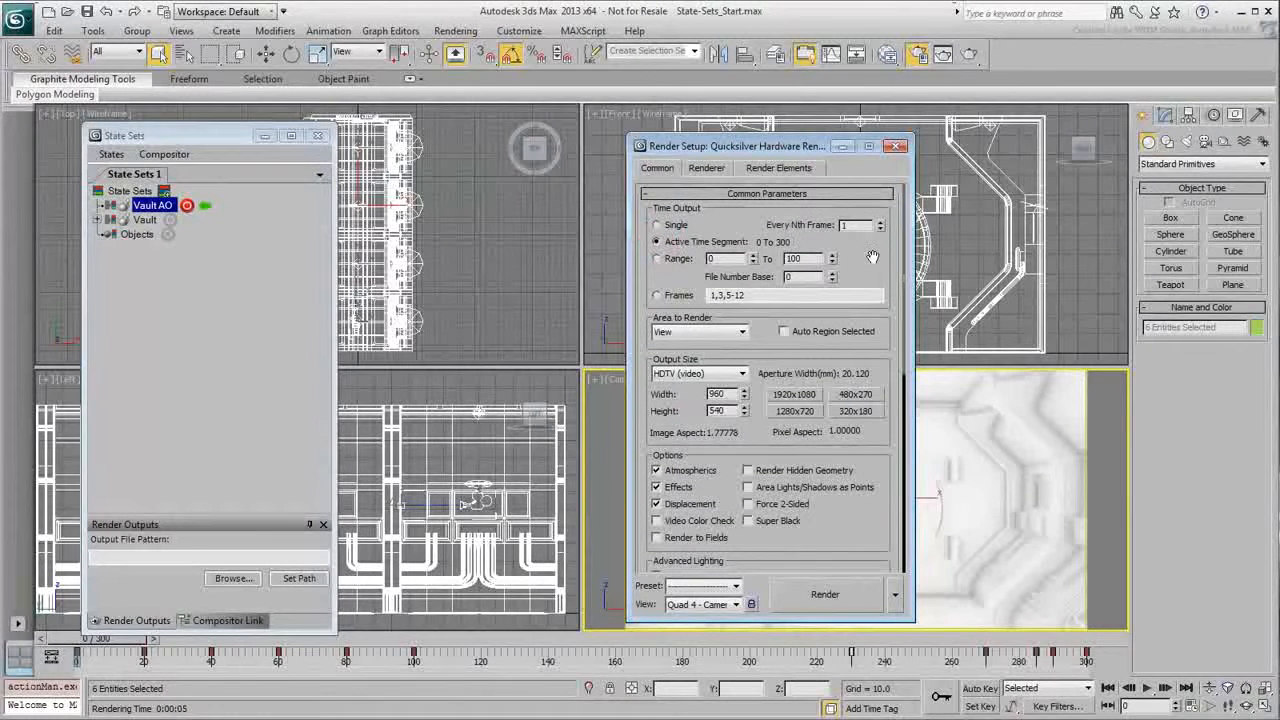
{"action": "left_click", "coordinate": [897, 146]}
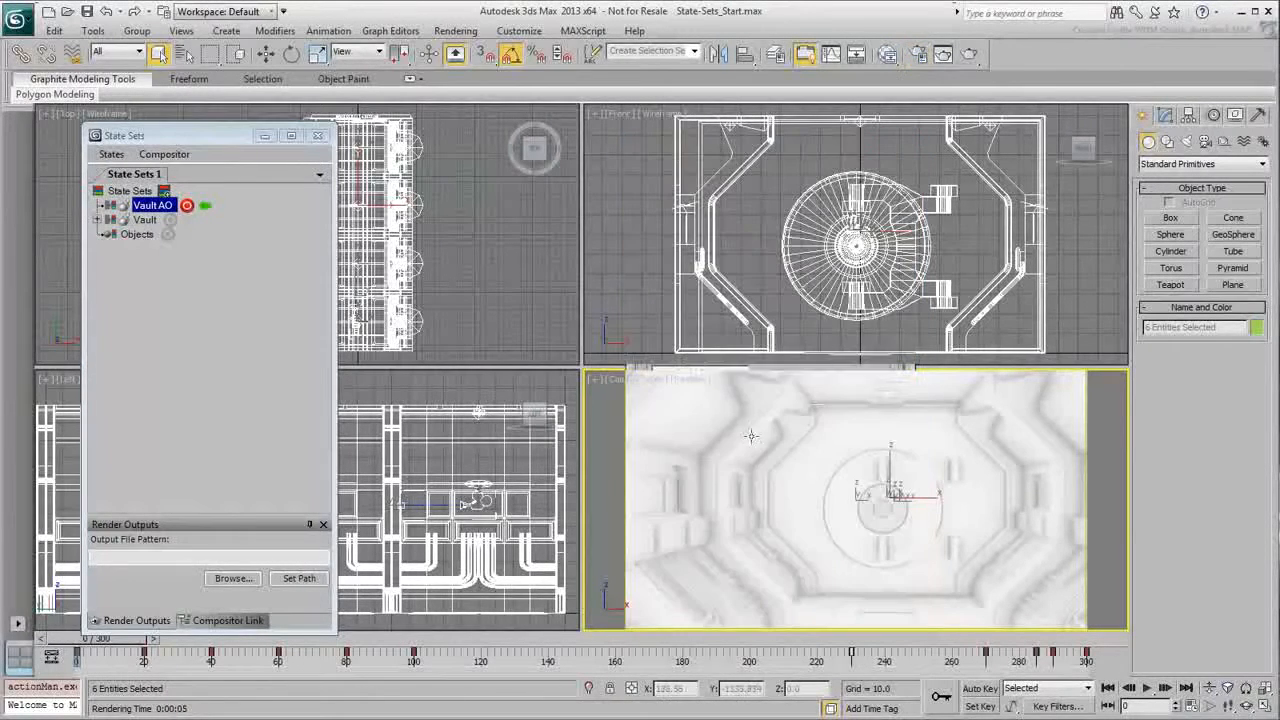
- Stop recording the Vault AO state and deselect all scene objects
{"action": "right_click", "coordinate": [755, 455]}
{"action": "right_click", "coordinate": [720, 457]}
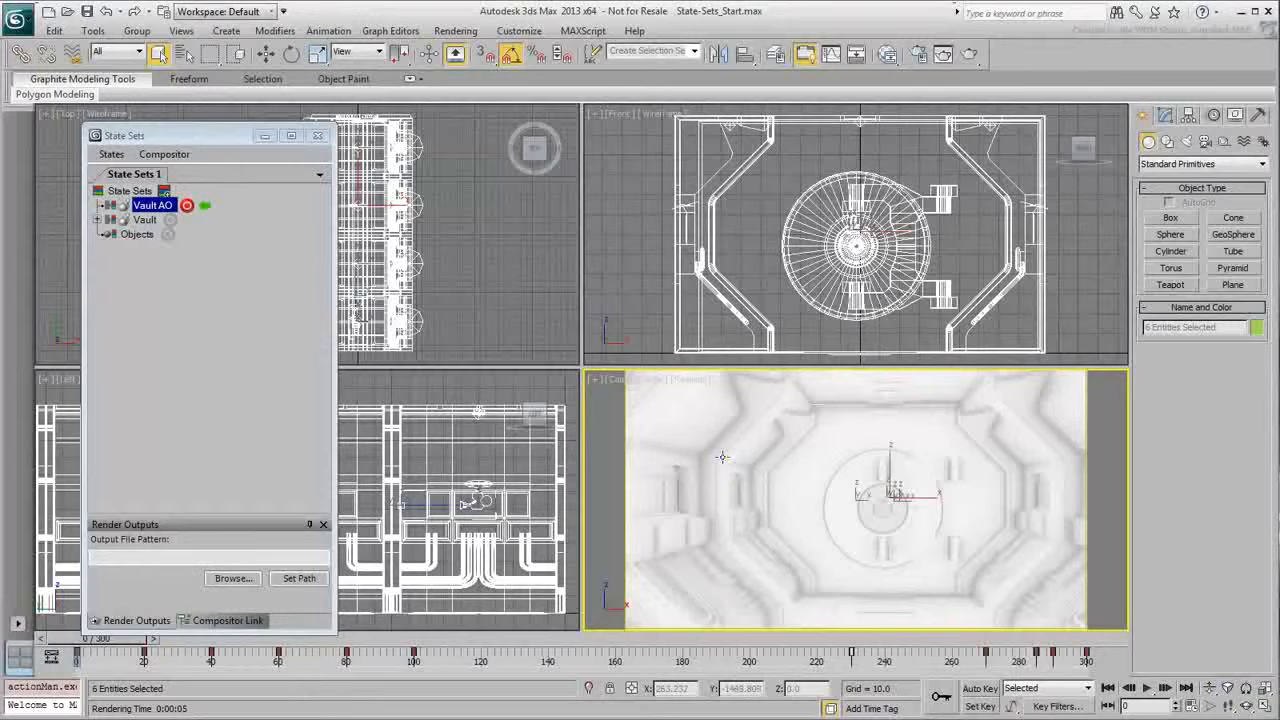
{"action": "left_click", "coordinate": [186, 205]}
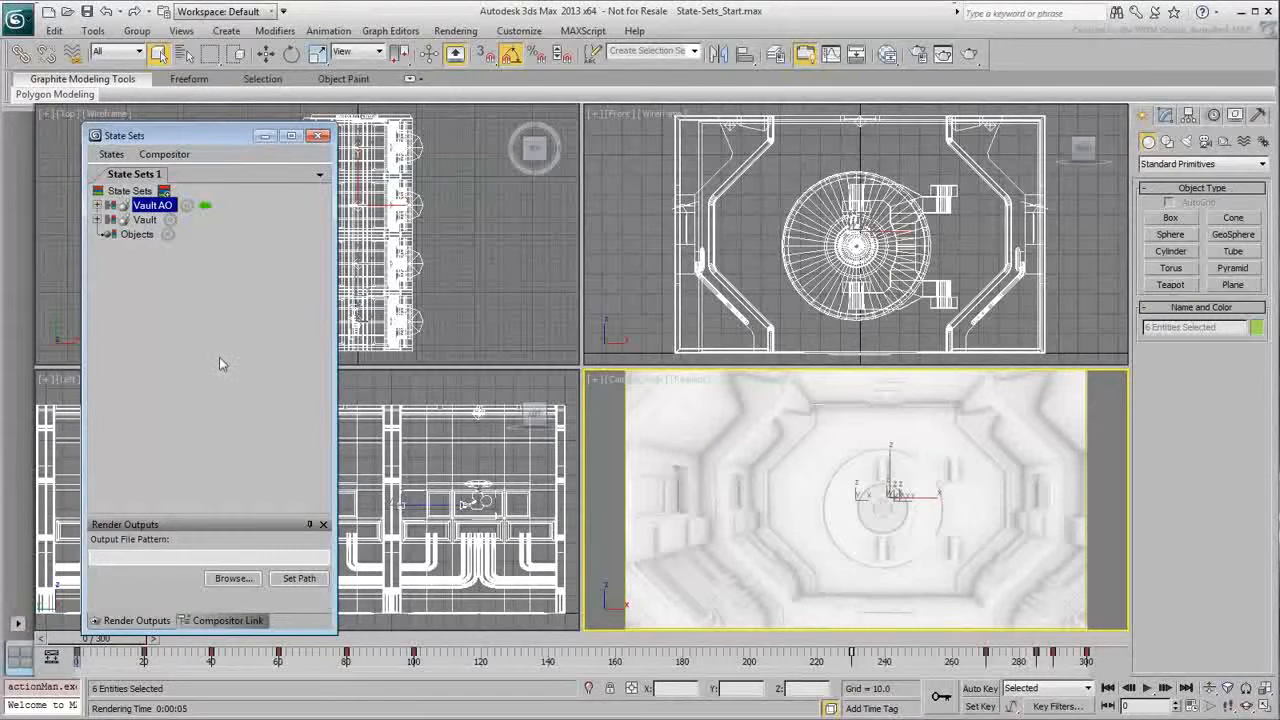
{"action": "key", "text": "ctrl+d"}
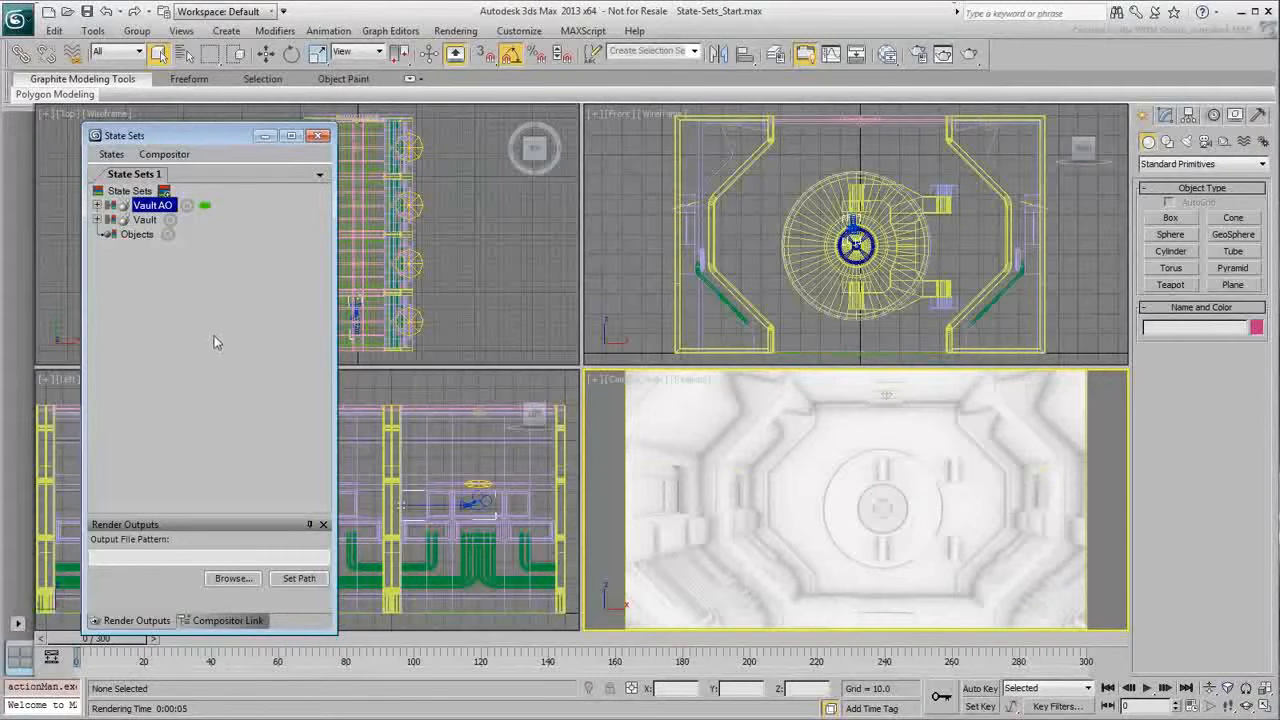
- Make the Vault and Vault AO states current in alternation to compare them in the camera view
{"action": "left_click", "coordinate": [186, 221]}
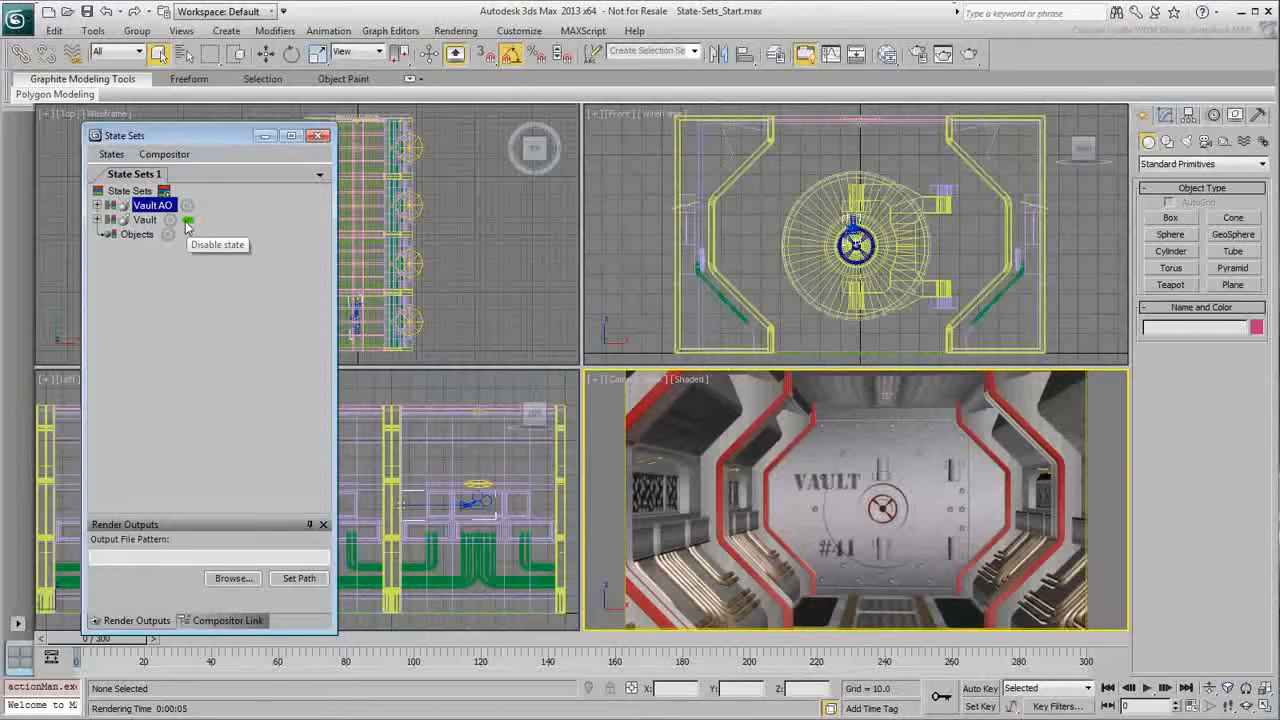
{"action": "left_click", "coordinate": [204, 207]}
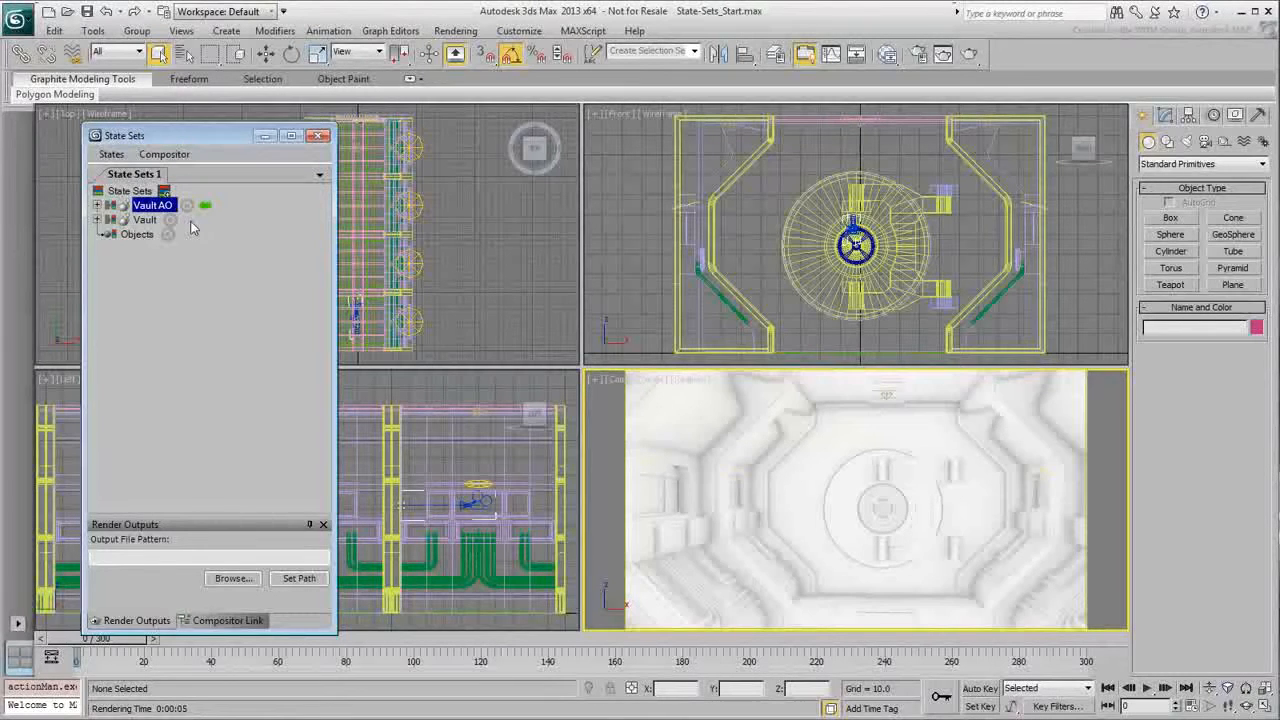
{"action": "left_click", "coordinate": [191, 222]}
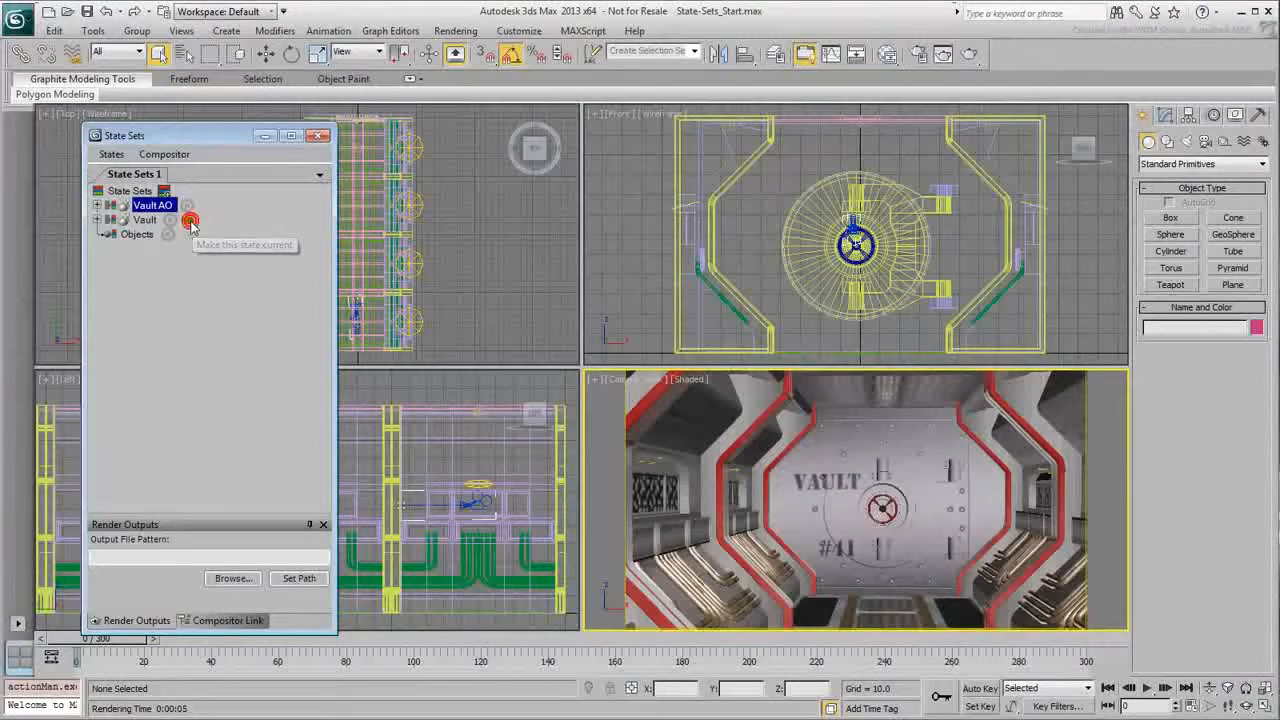
{"action": "left_click", "coordinate": [205, 207]}
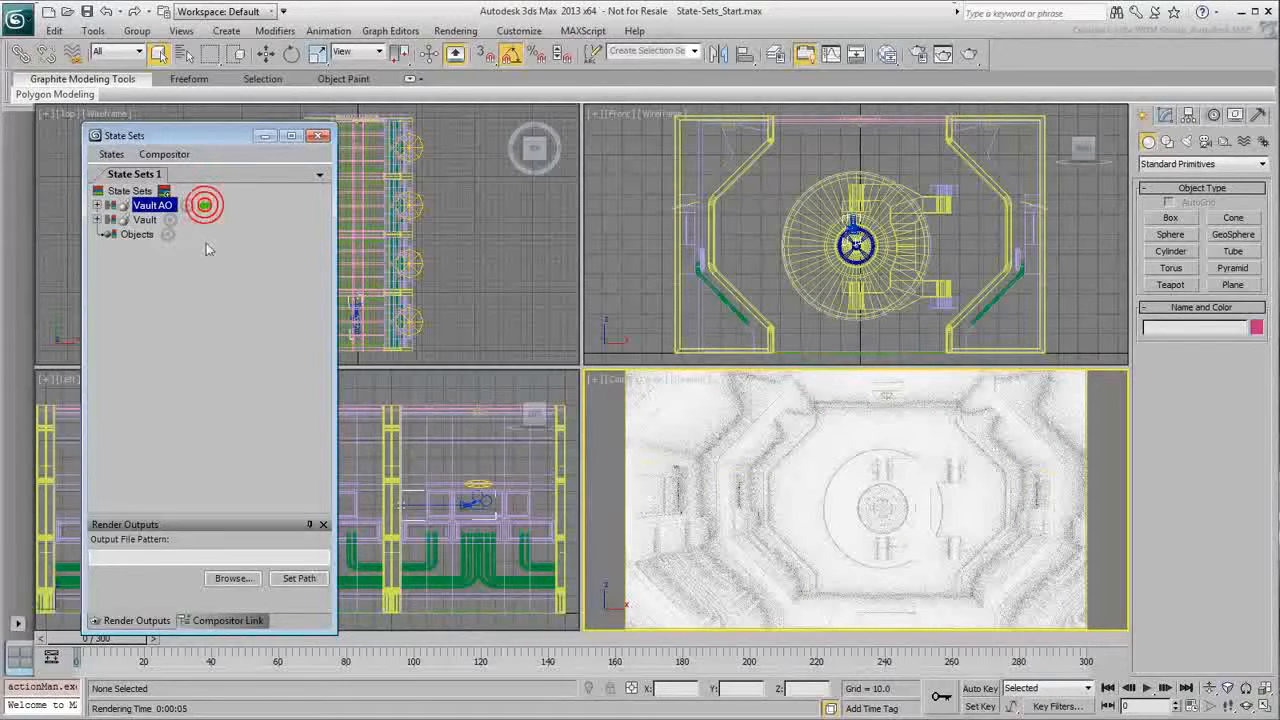